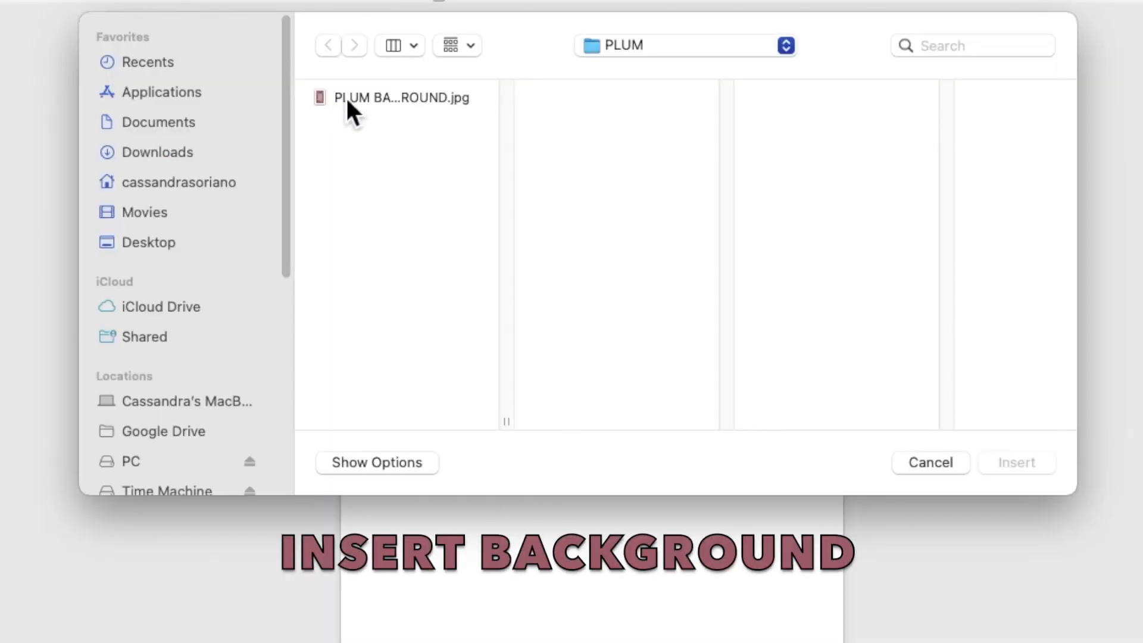
Step: Insert the picture PLUM BACKGROUND.jpg into the document and set its text wrapping to Behind Text
click(393, 156)
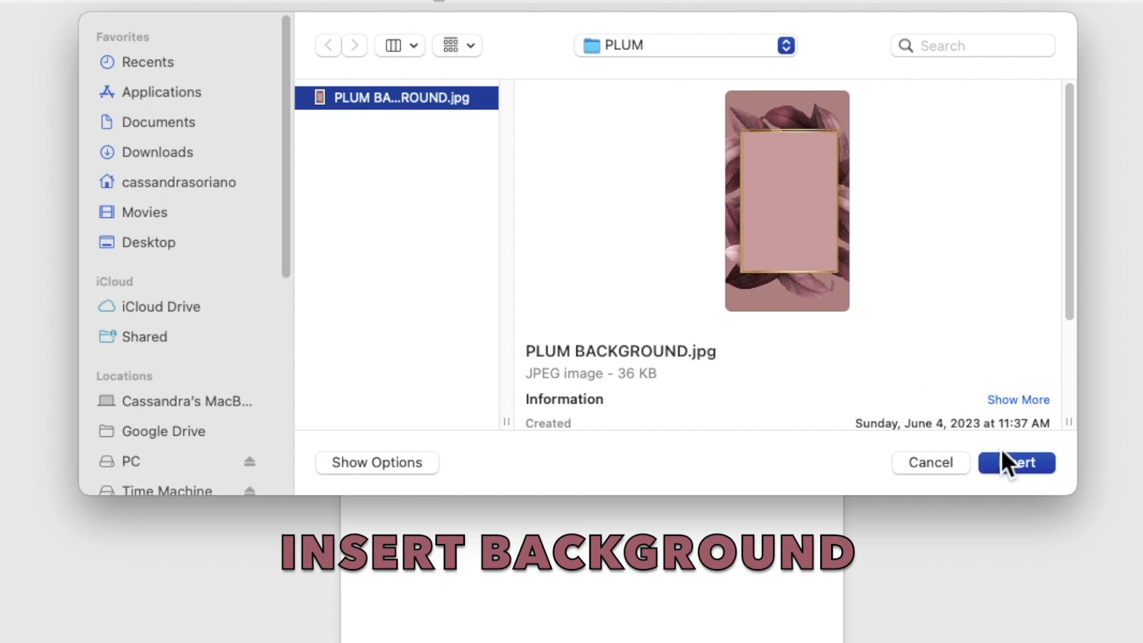
click(1016, 462)
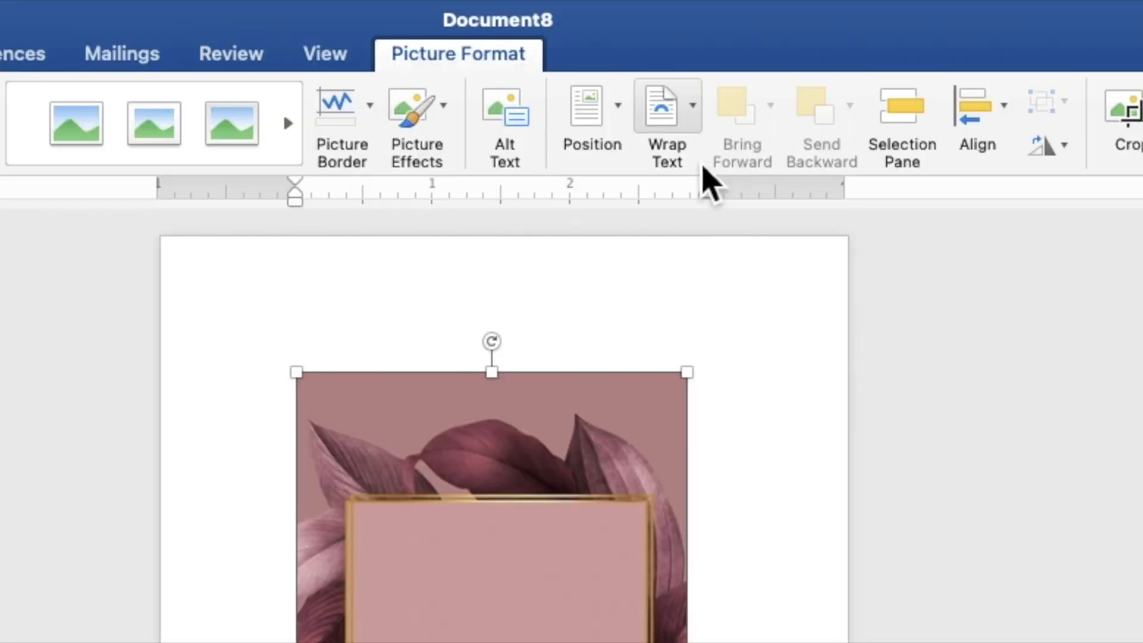
click(683, 120)
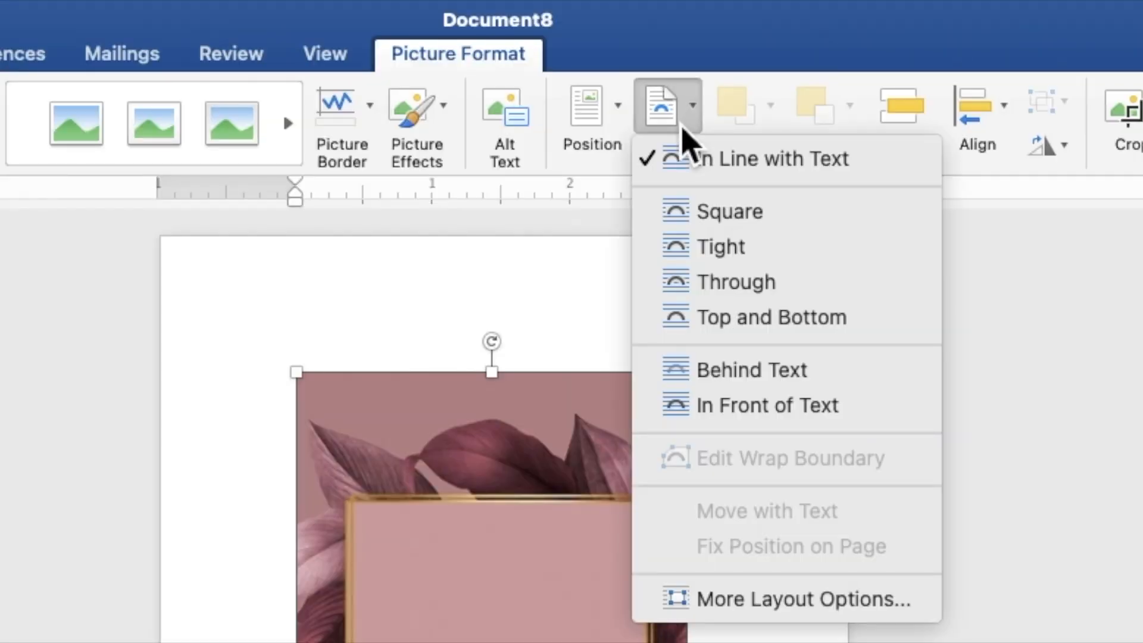
click(740, 371)
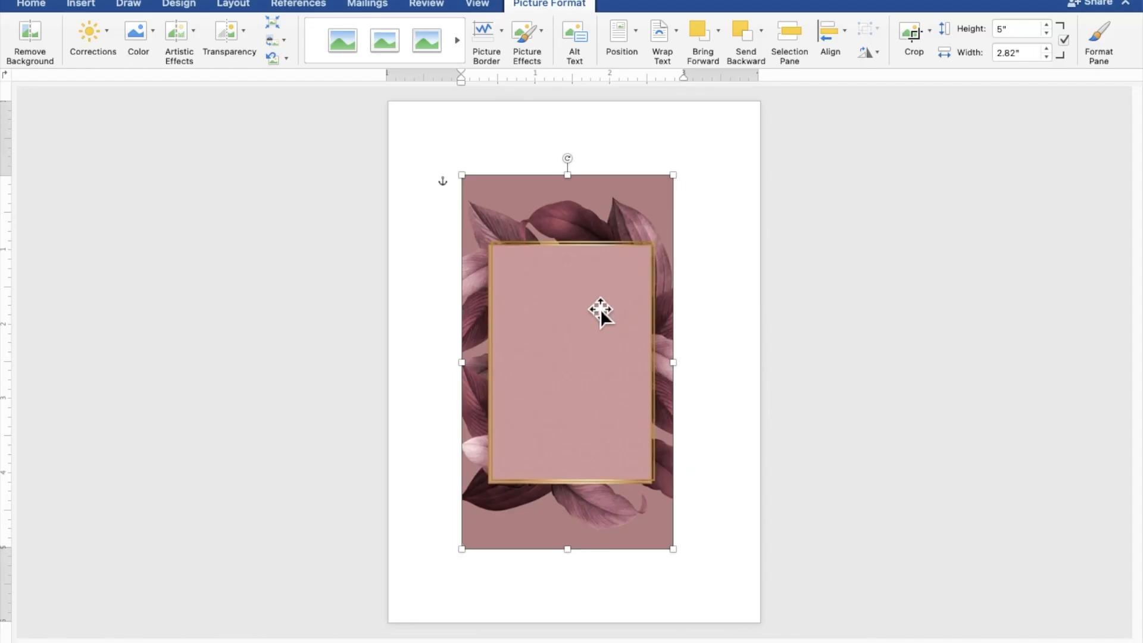
Step: Move the background picture to the page's upper-left corner and stretch it to about 7.65" high by 5.01" wide to cover the page
drag(598, 311, 522, 221)
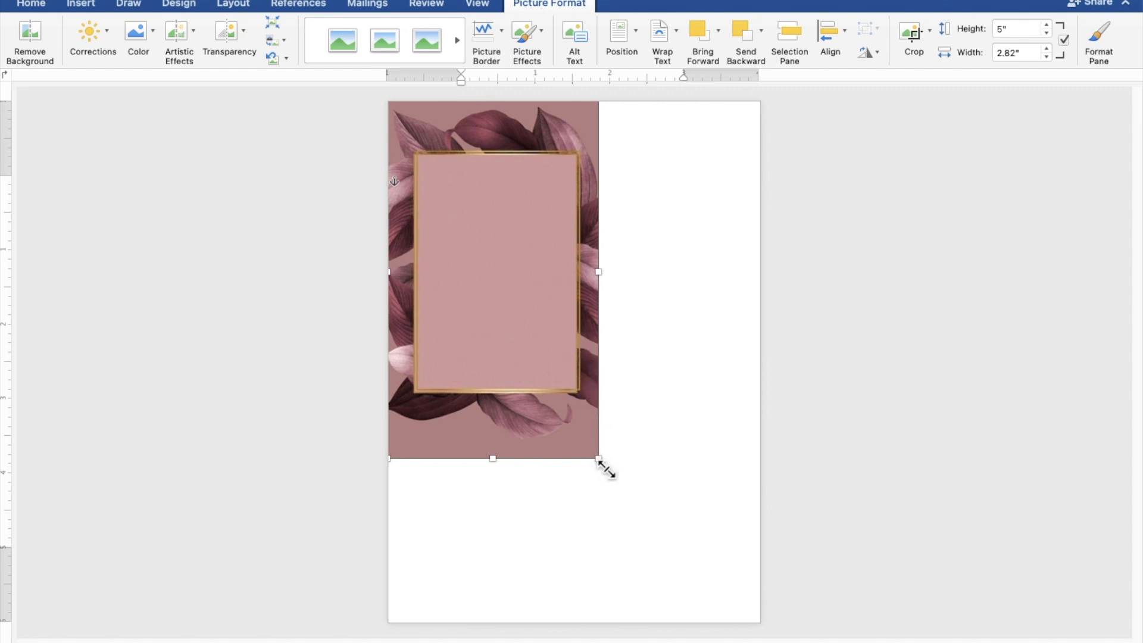
drag(605, 467, 717, 588)
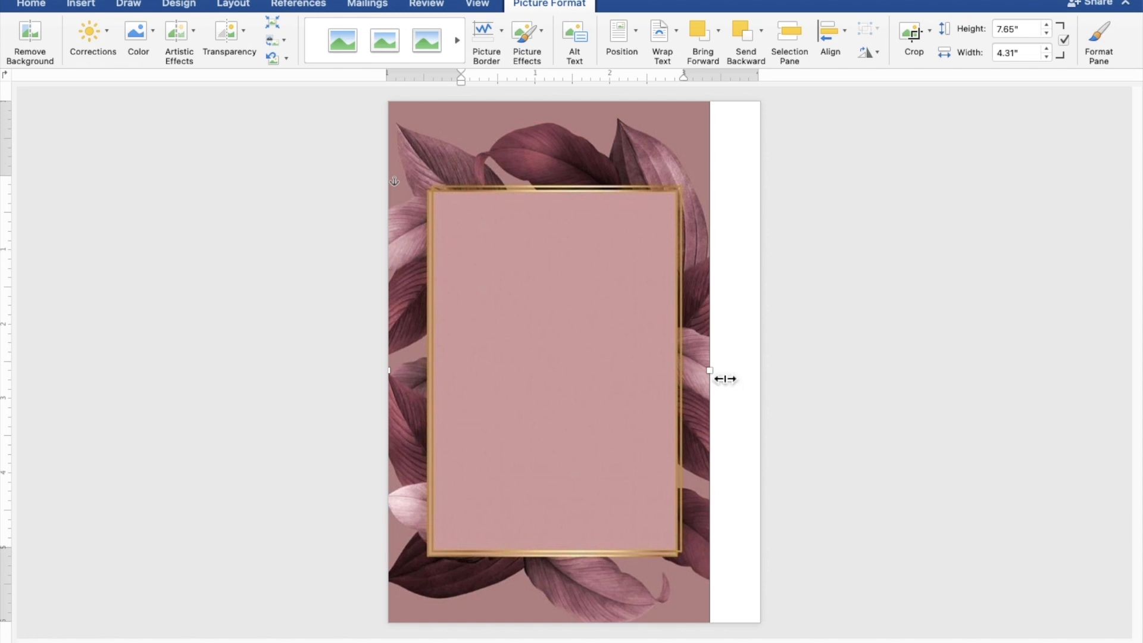
drag(725, 379, 770, 379)
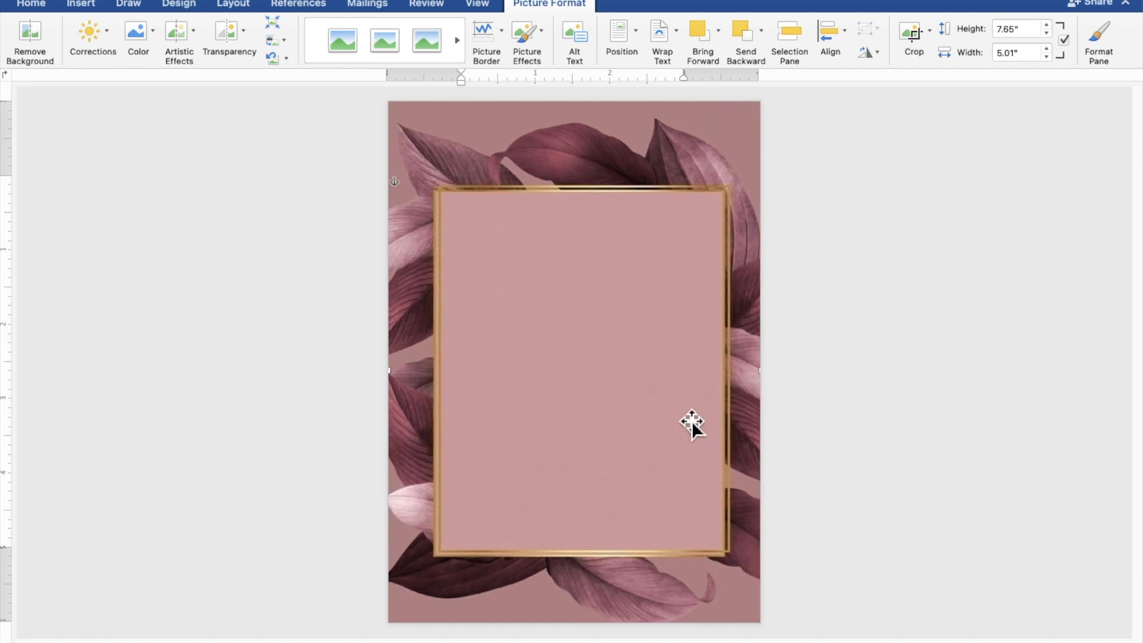
drag(692, 419, 695, 413)
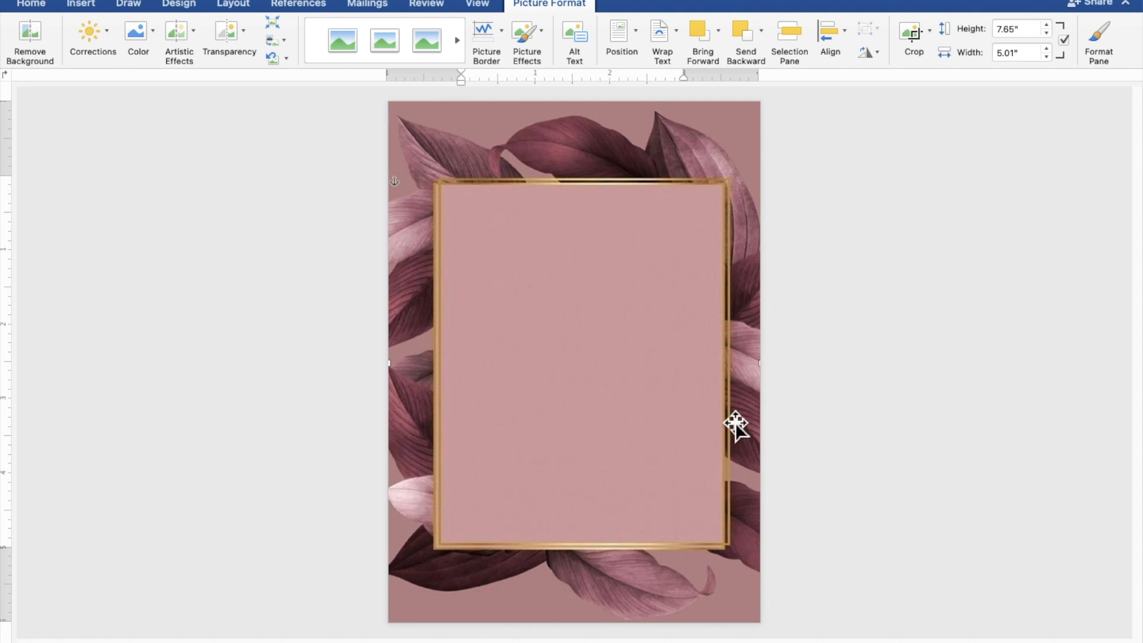
click(899, 436)
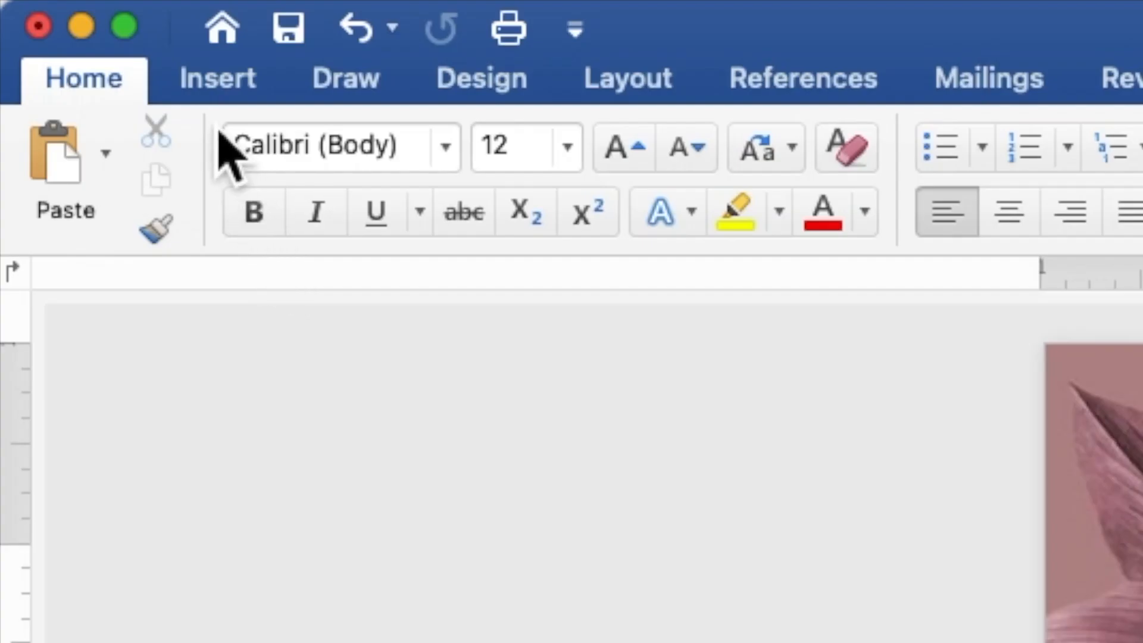
Step: Draw a rectangle about 4.72" high by 4.64" wide over the gold frame in the middle of the page
click(210, 96)
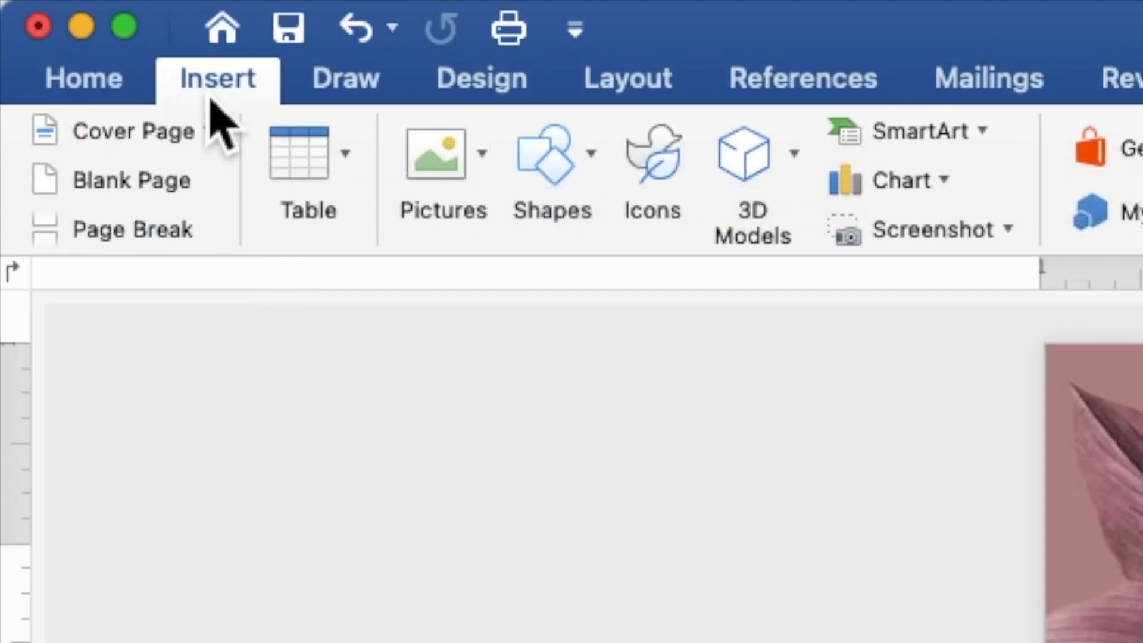
click(557, 189)
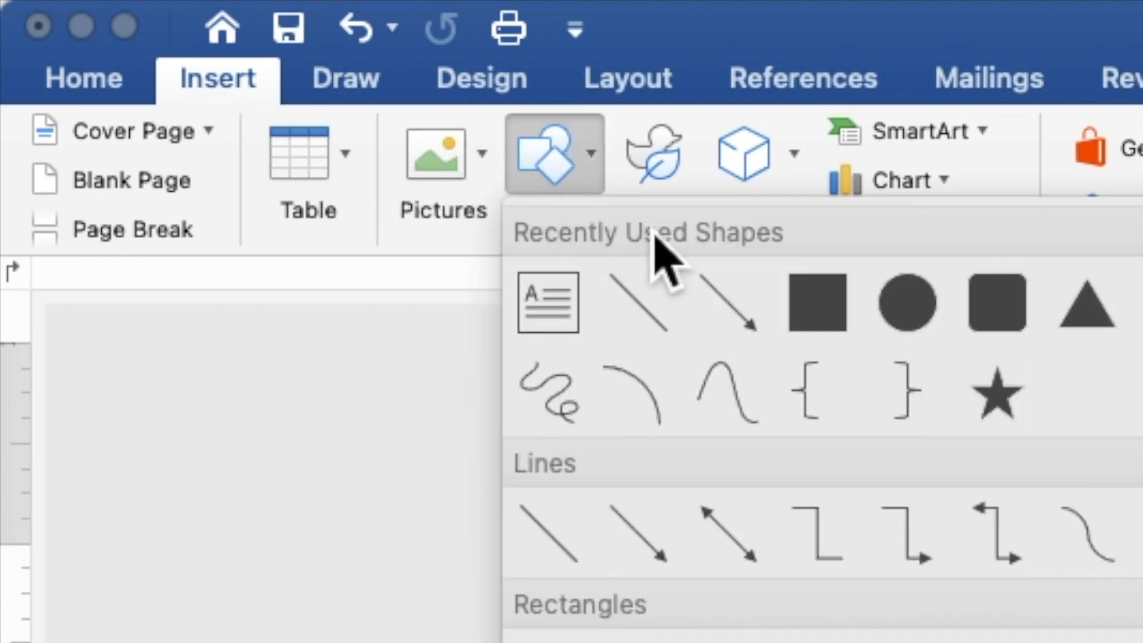
click(811, 307)
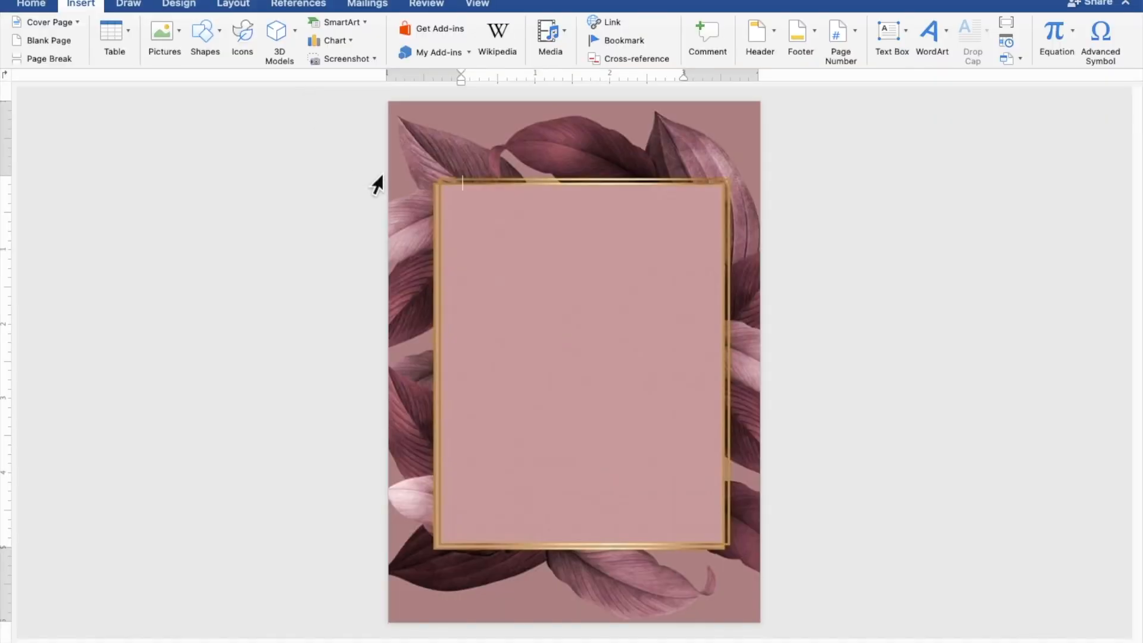
mouse_move(405, 186)
mouse_down()
mouse_move(447, 244)
mouse_move(518, 431)
mouse_move(623, 501)
mouse_move(760, 546)
mouse_up()
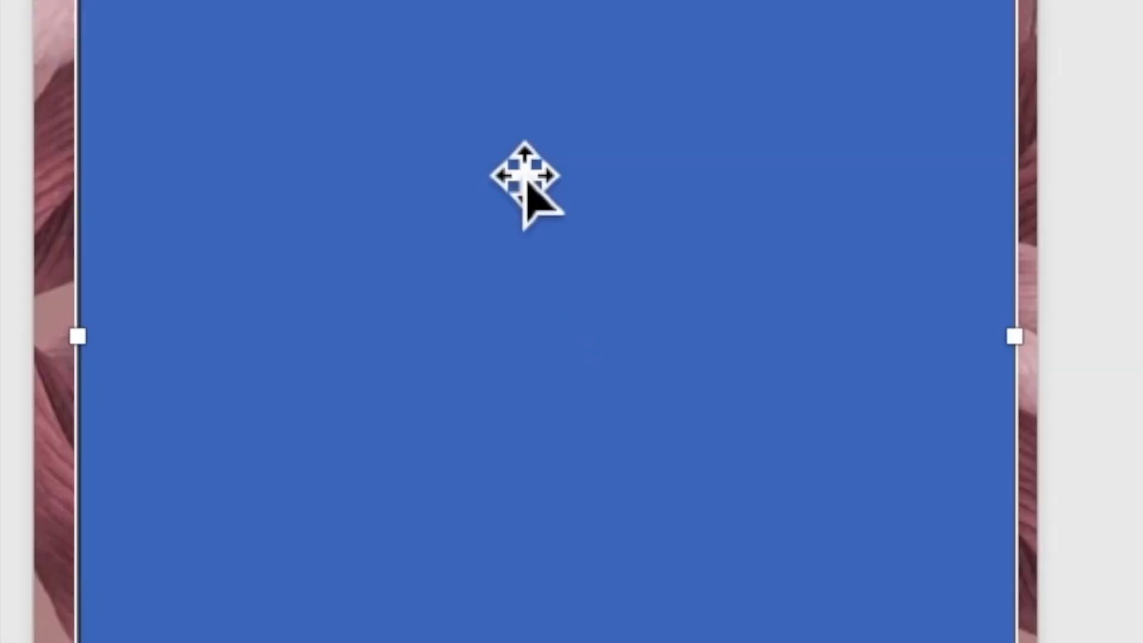
Step: Add the text "TOGETHER WITH THEIR FAMILIES" inside the rectangle, followed by a blank line
right_click(564, 294)
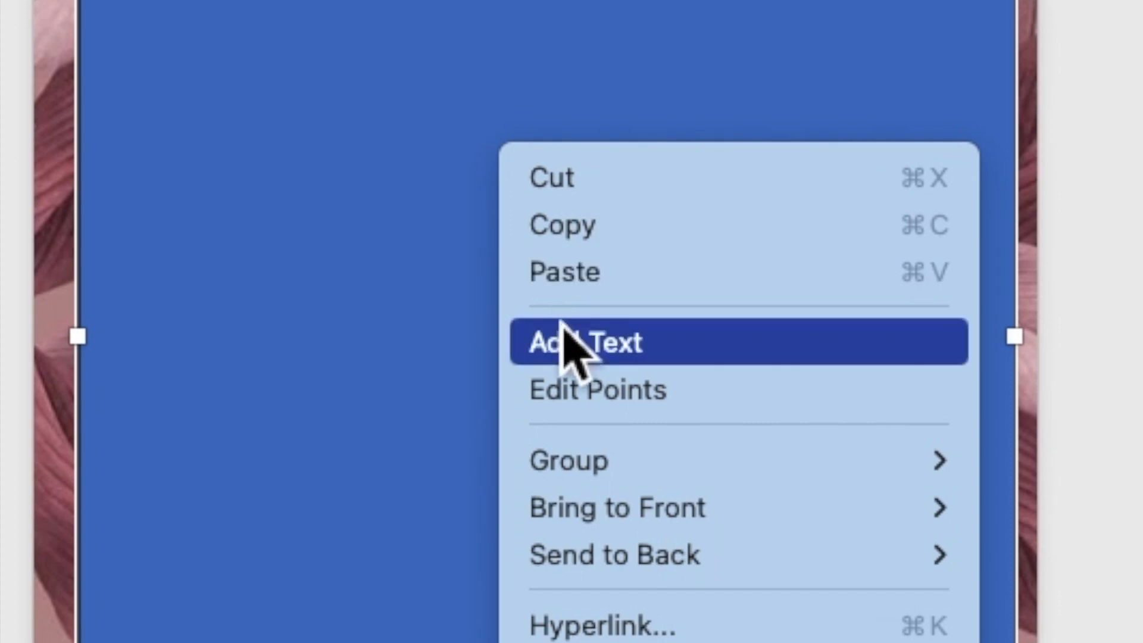
click(568, 348)
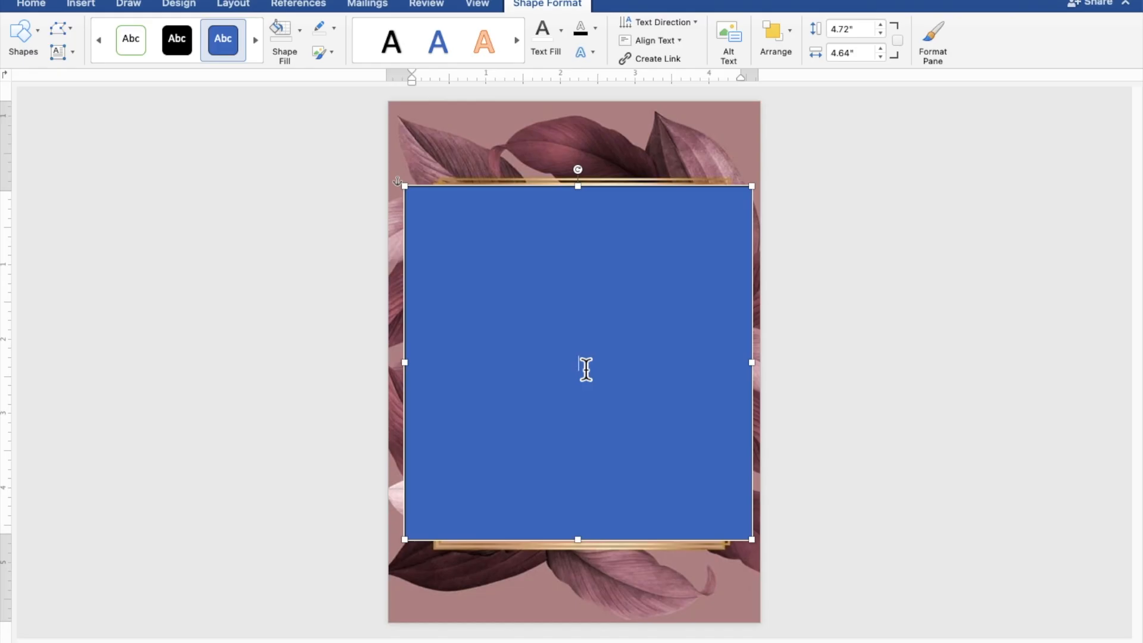
scroll(586, 369, up, 5)
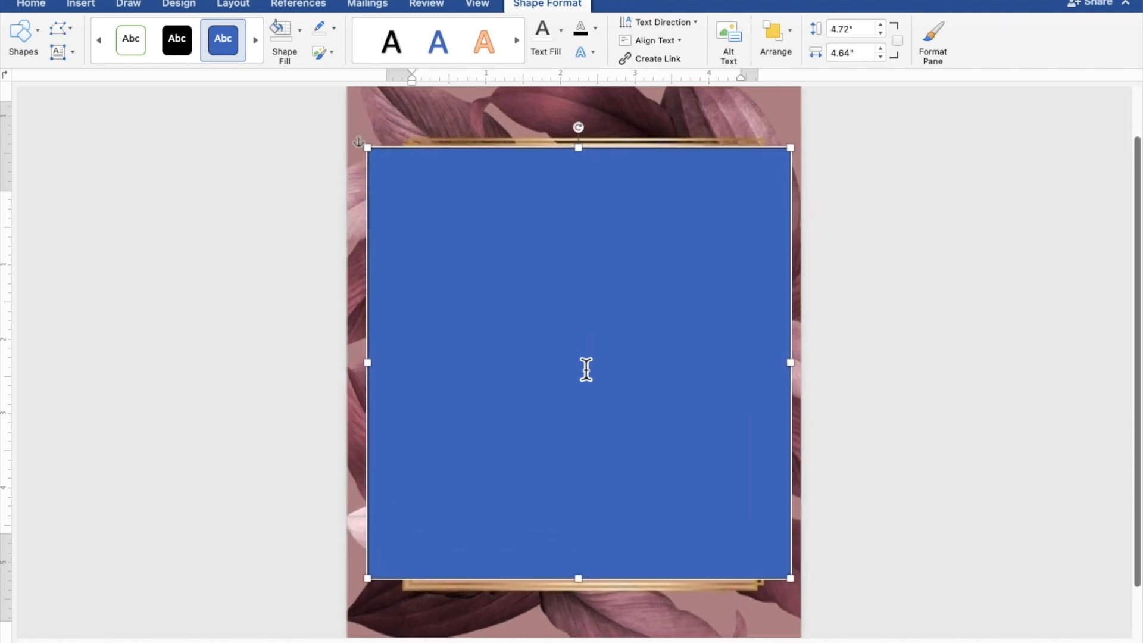
scroll(586, 370, up, 3)
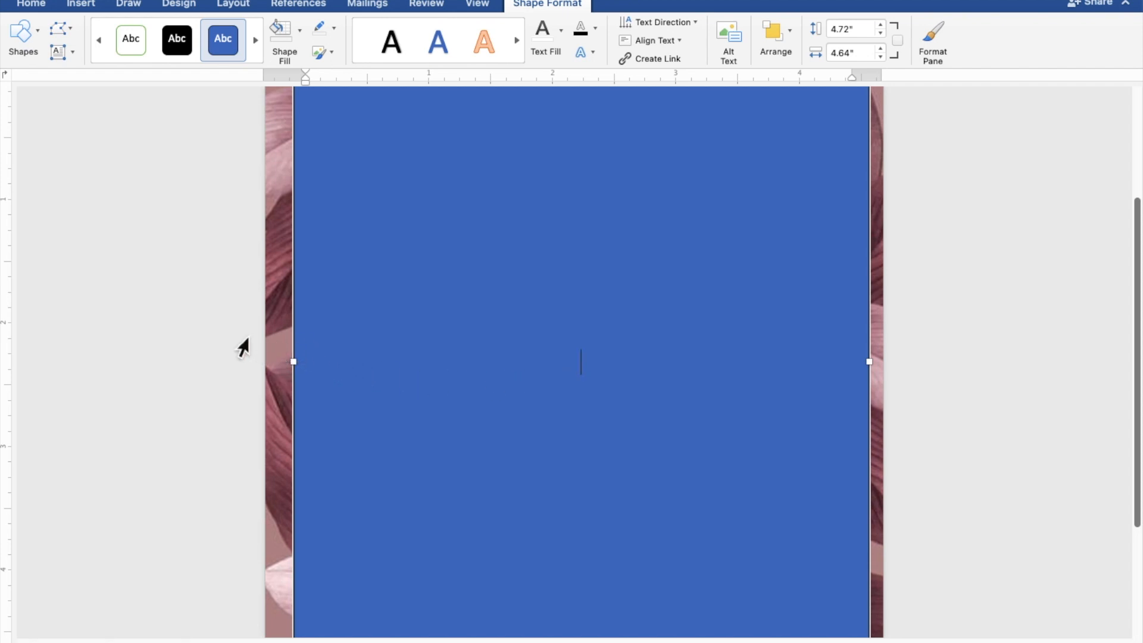
text(TOGE)
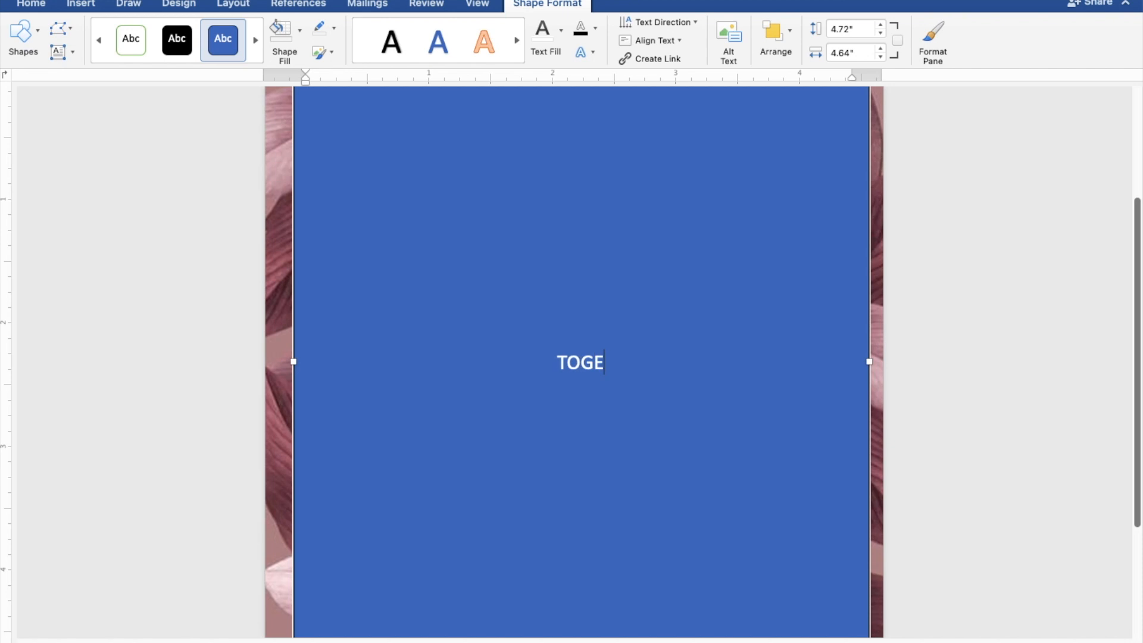
text(THE)
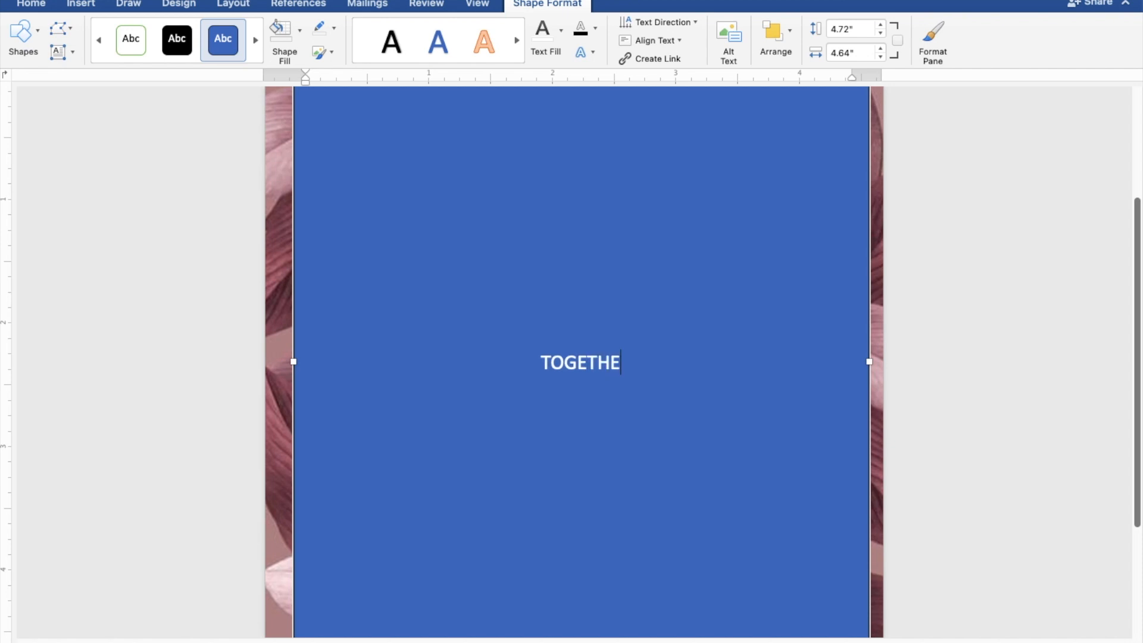
text(R W)
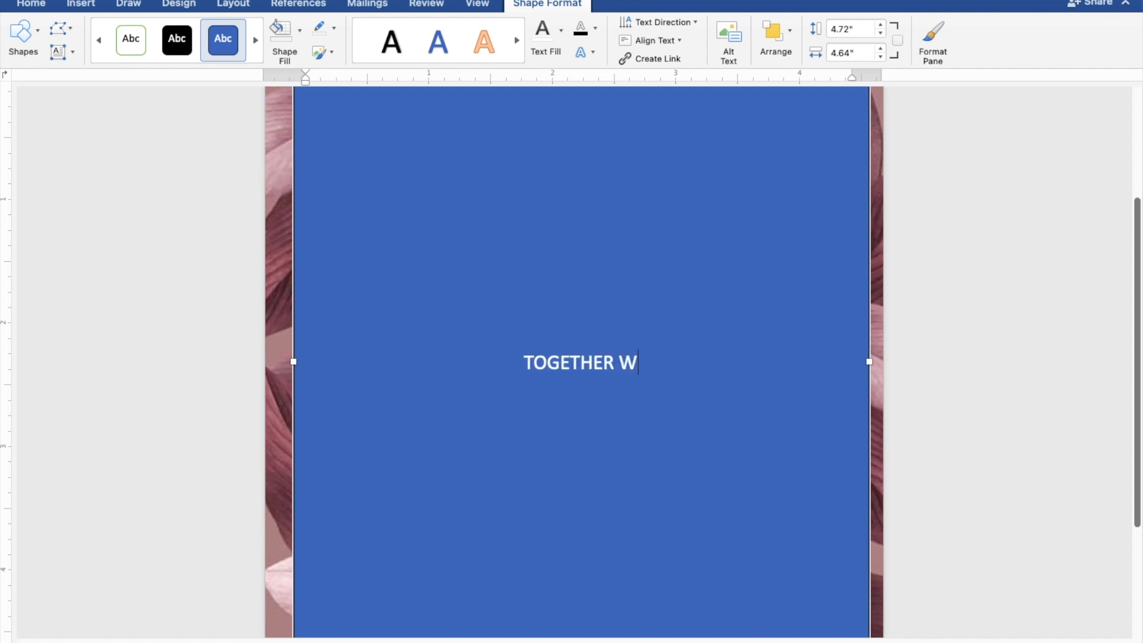
text(ITH)
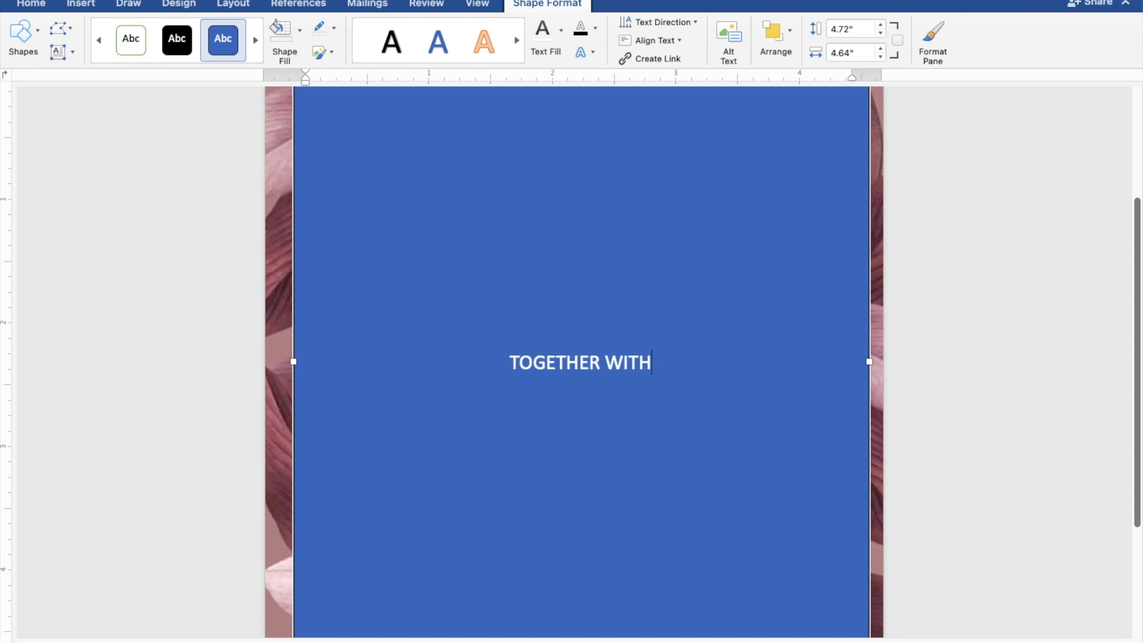
text( THEIR)
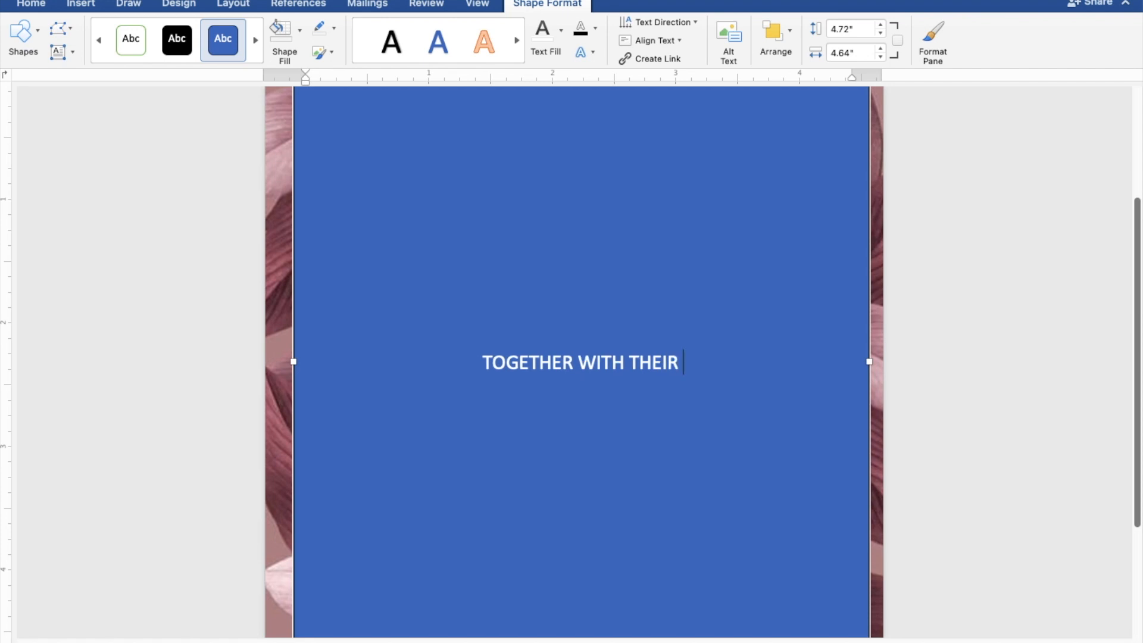
text( FAM)
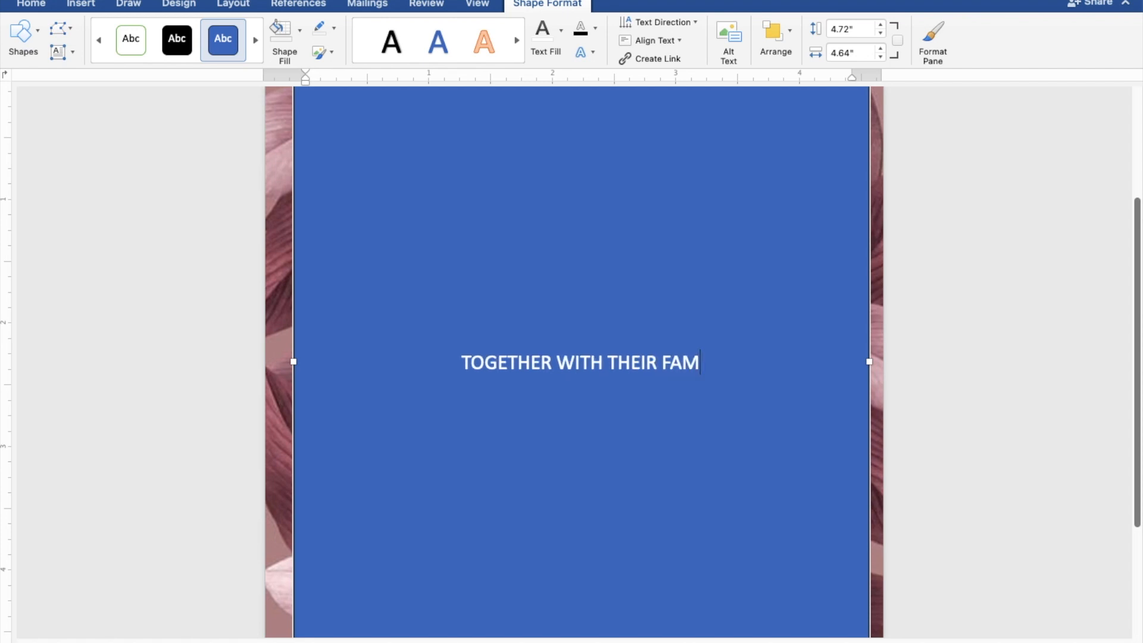
text(ILIES)
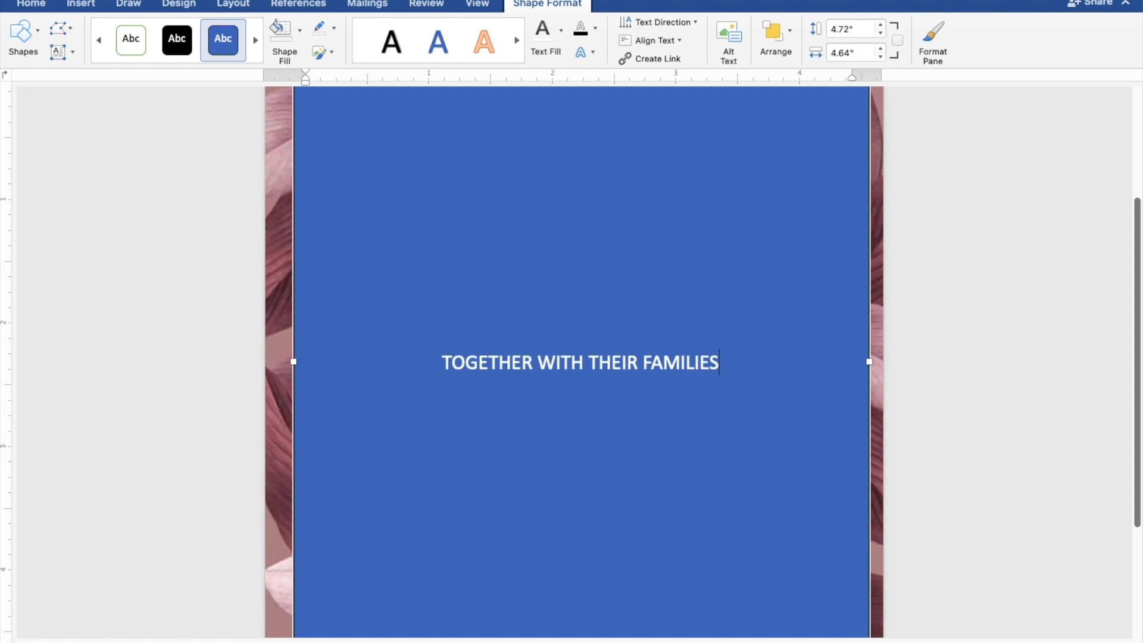
key(Return)
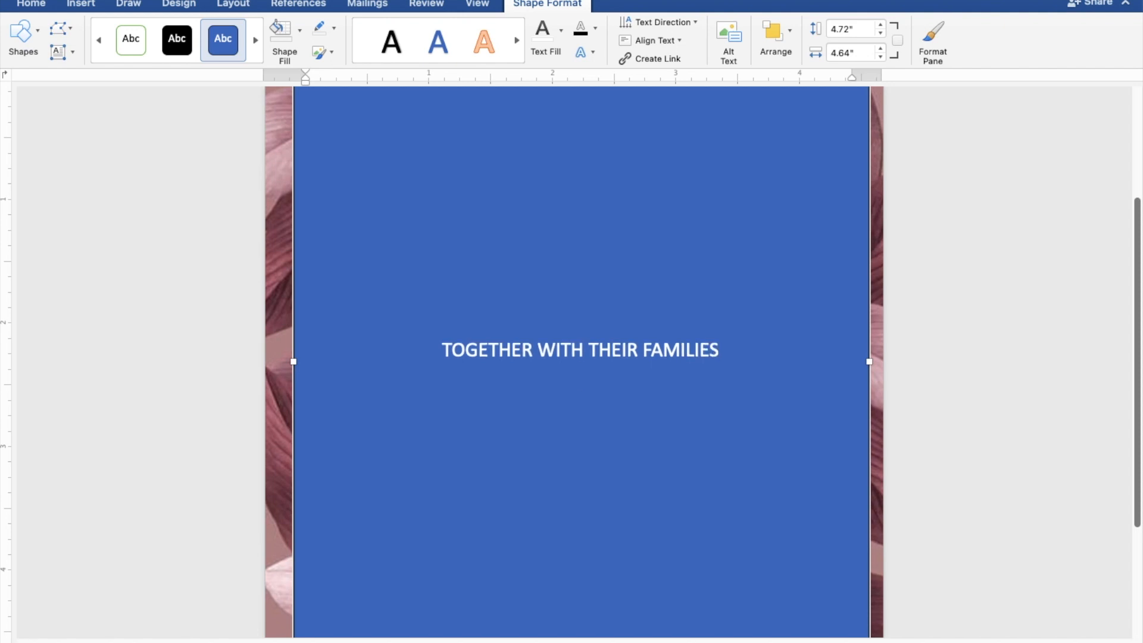
key(Return)
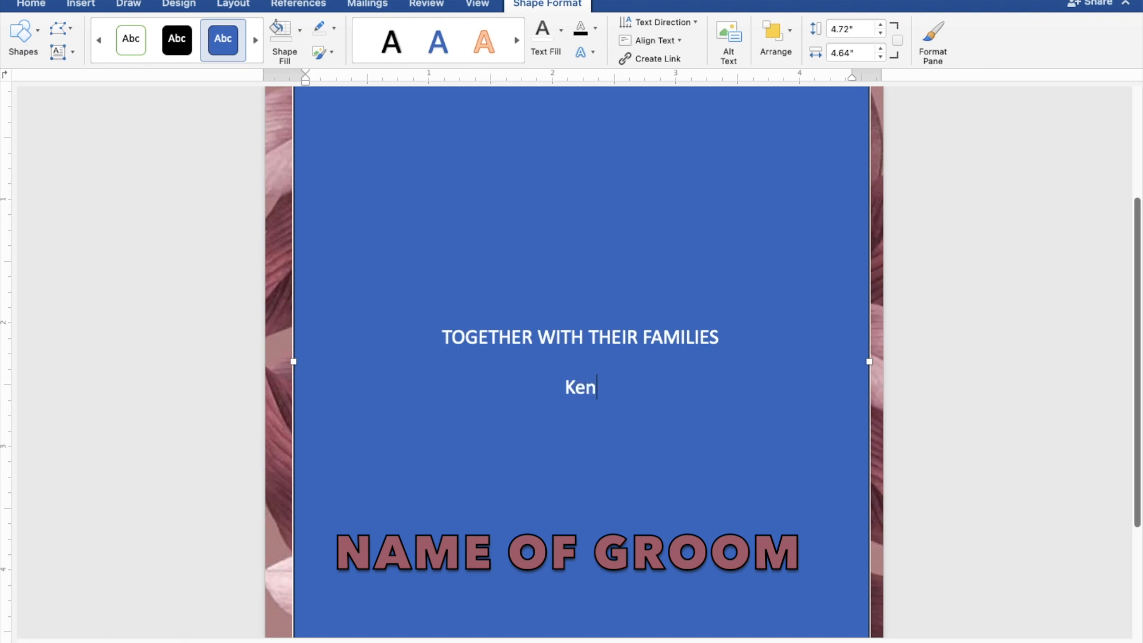
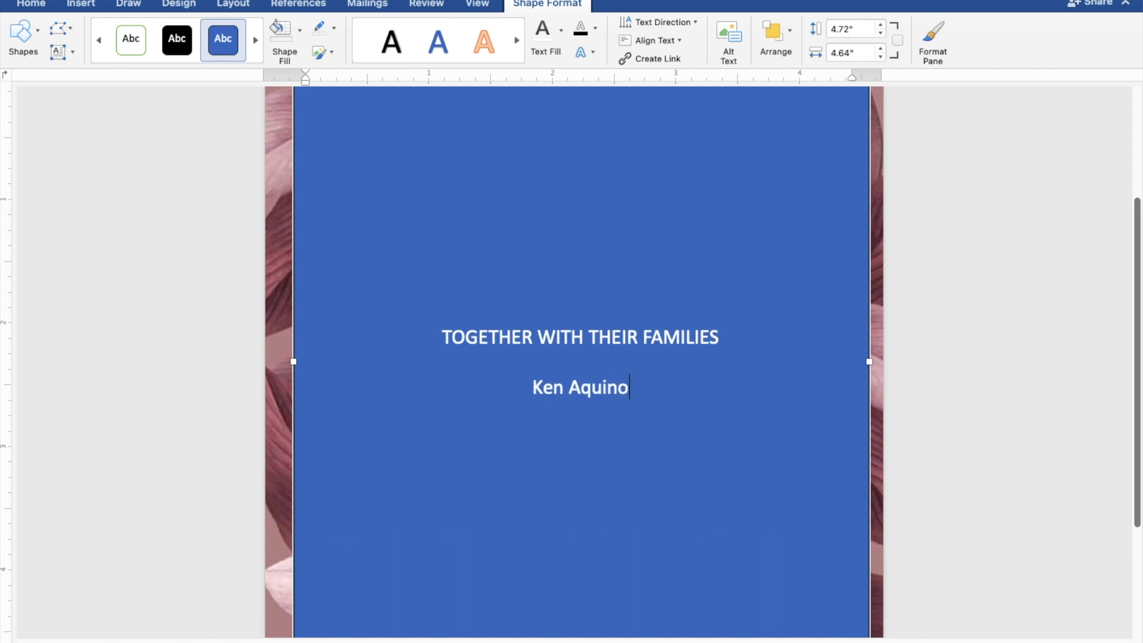
Step: Enter the groom's full name below the blank line, with "AND" on the line under it
key(Return)
text(AND)
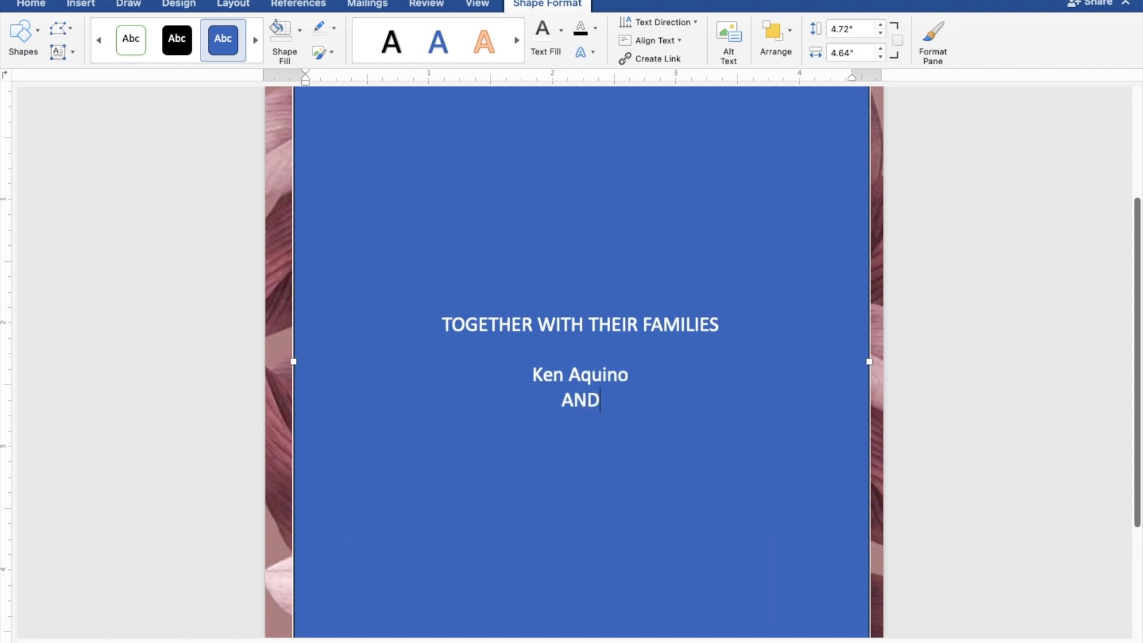
key(Return)
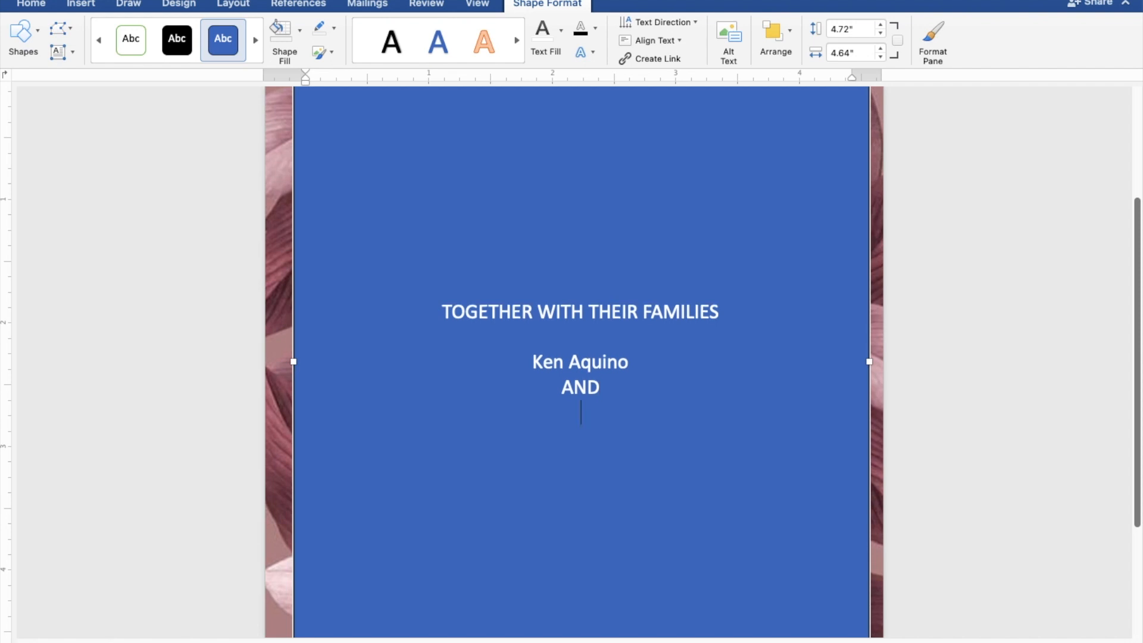
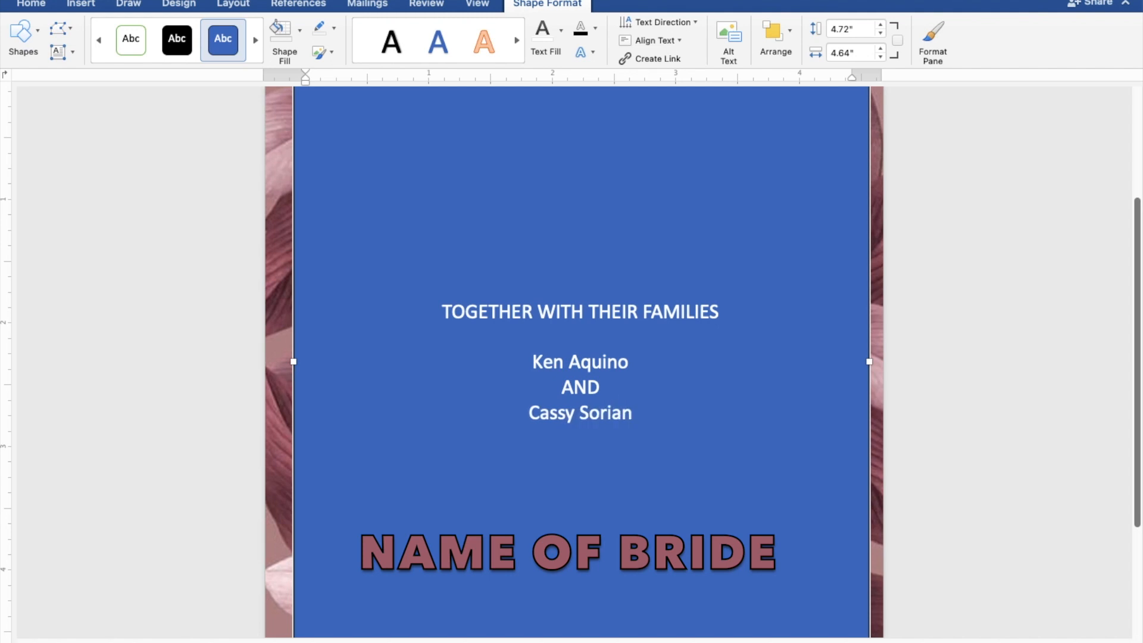
Step: Enter the bride's full name on the line below "AND" and start a new line
key(Return)
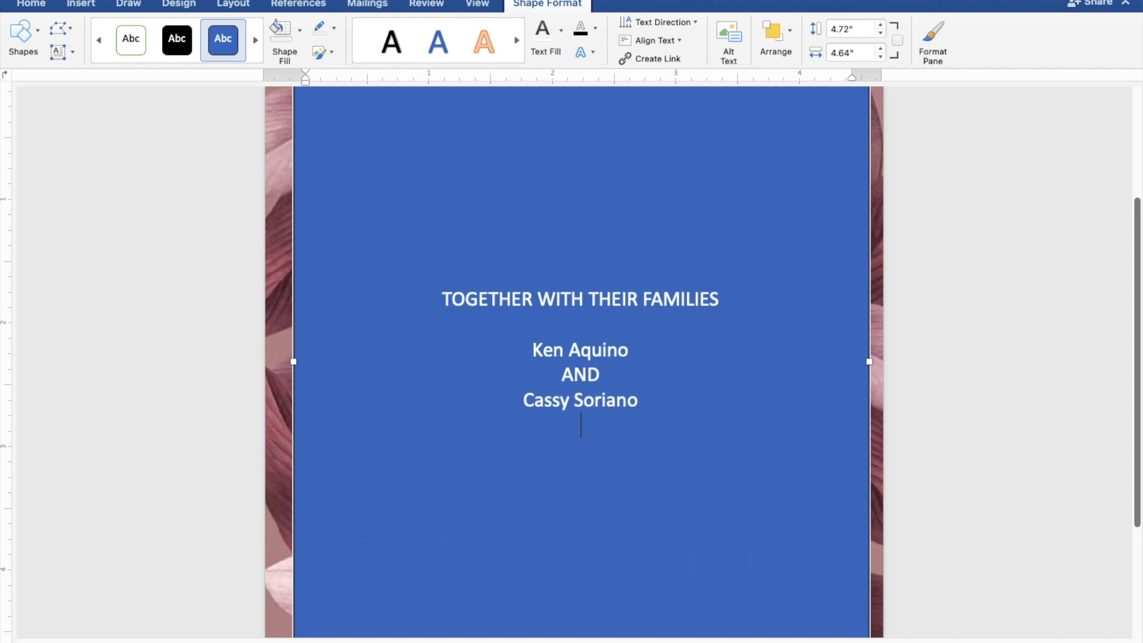
Step: Add the line "REQUEST THE PLEASURE OF YOUR PRESENCE" below the bride's name, separated by a blank line, and start a new line
text(REQUES)
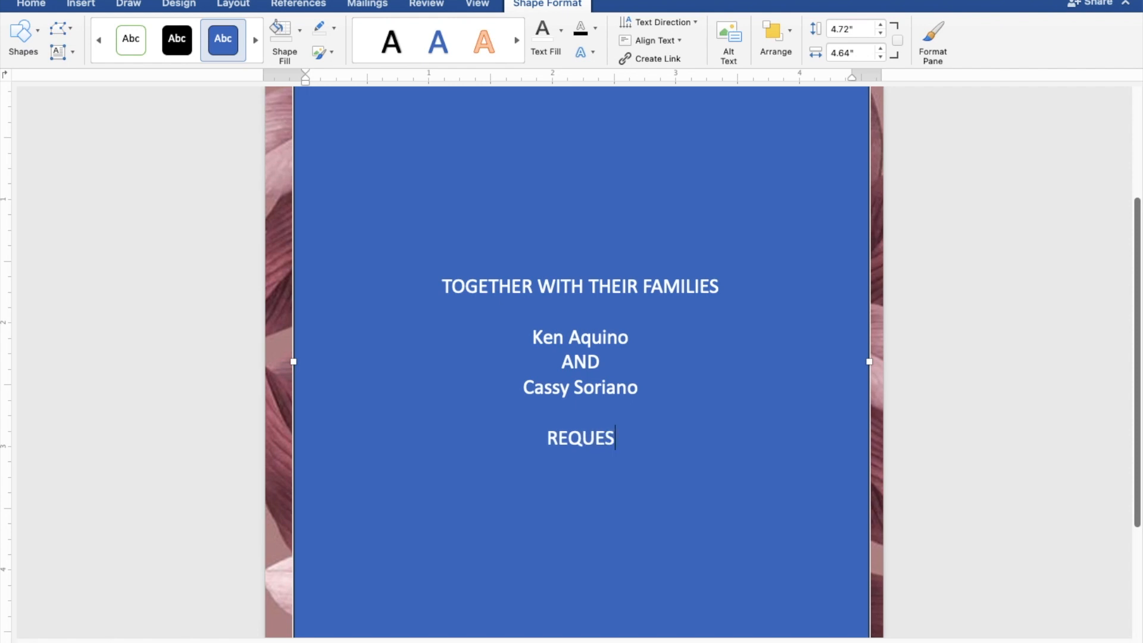
text(T THE )
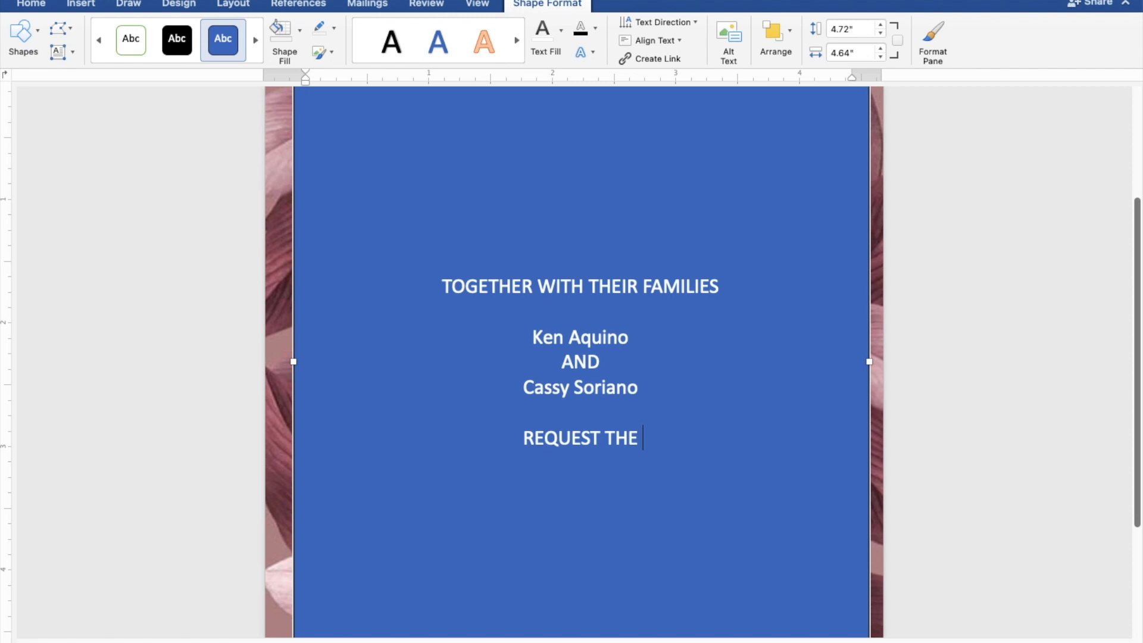
text(PLE)
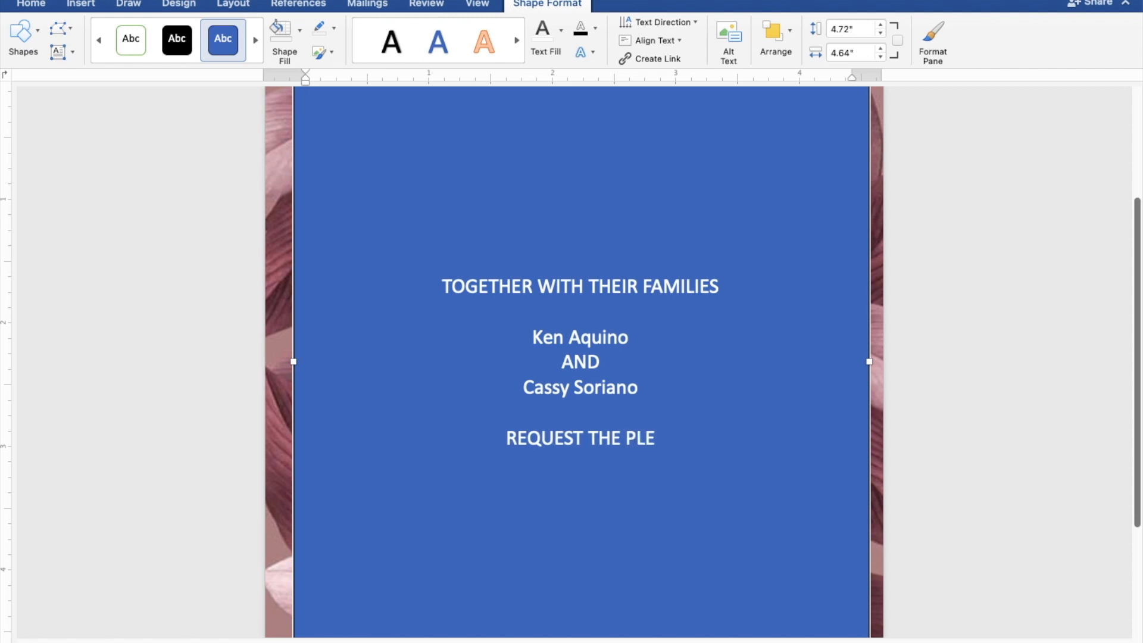
text(ASU)
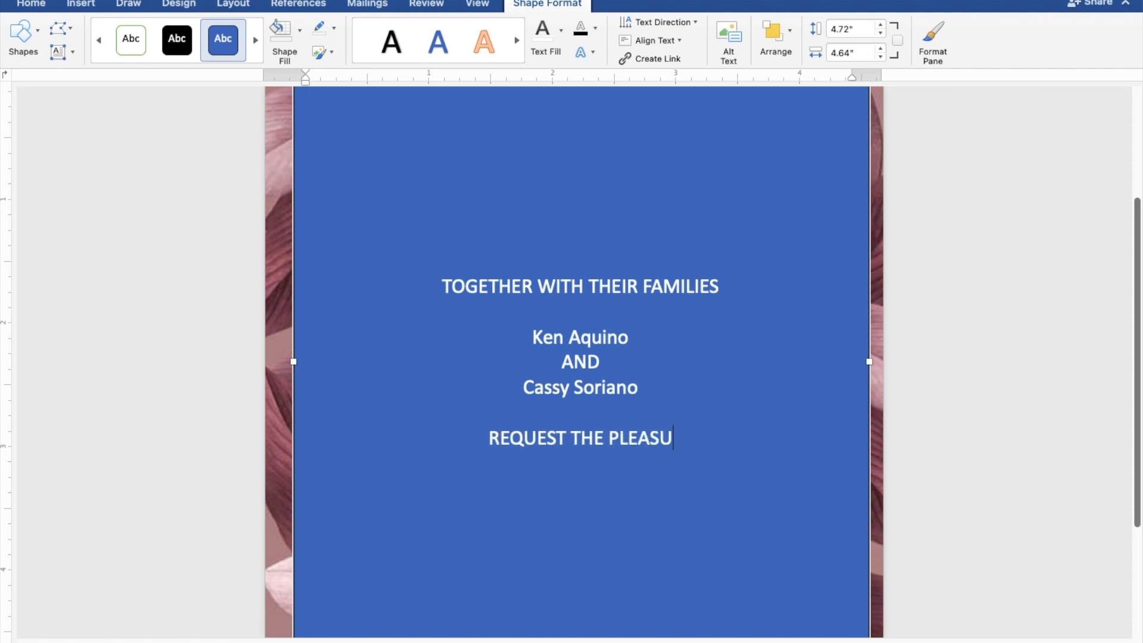
text(RE)
text( OF )
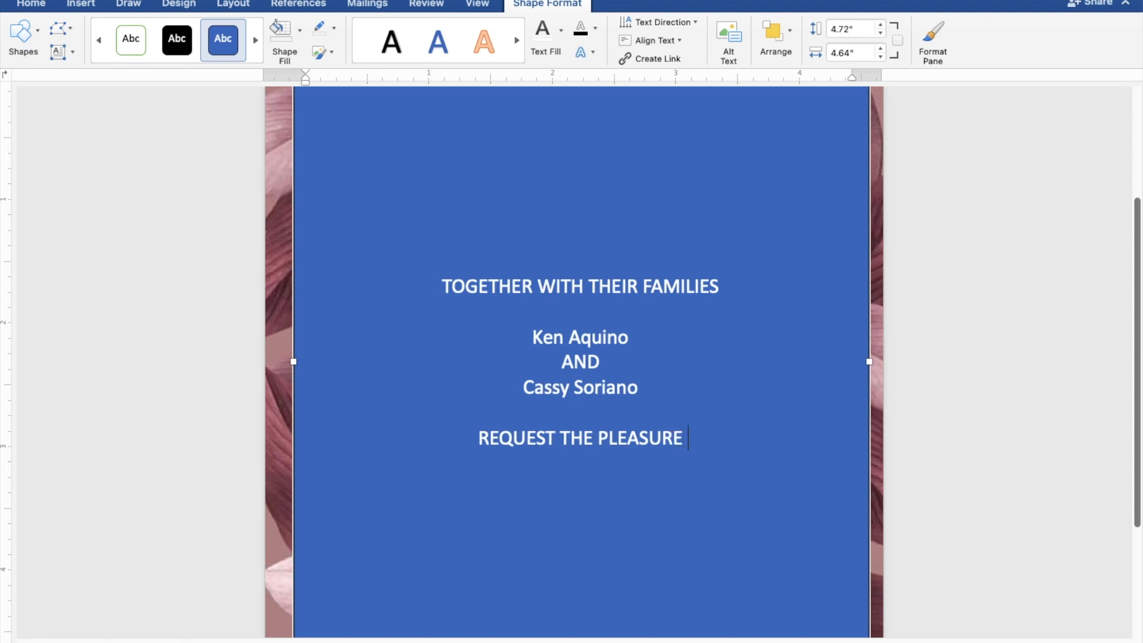
text(YOU)
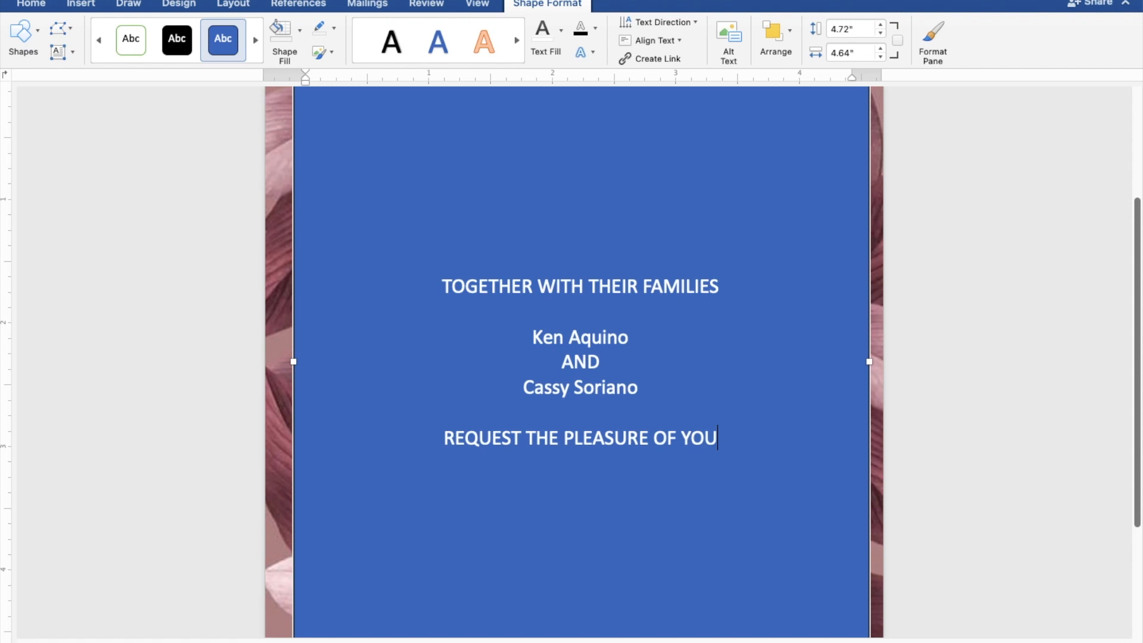
text(R P)
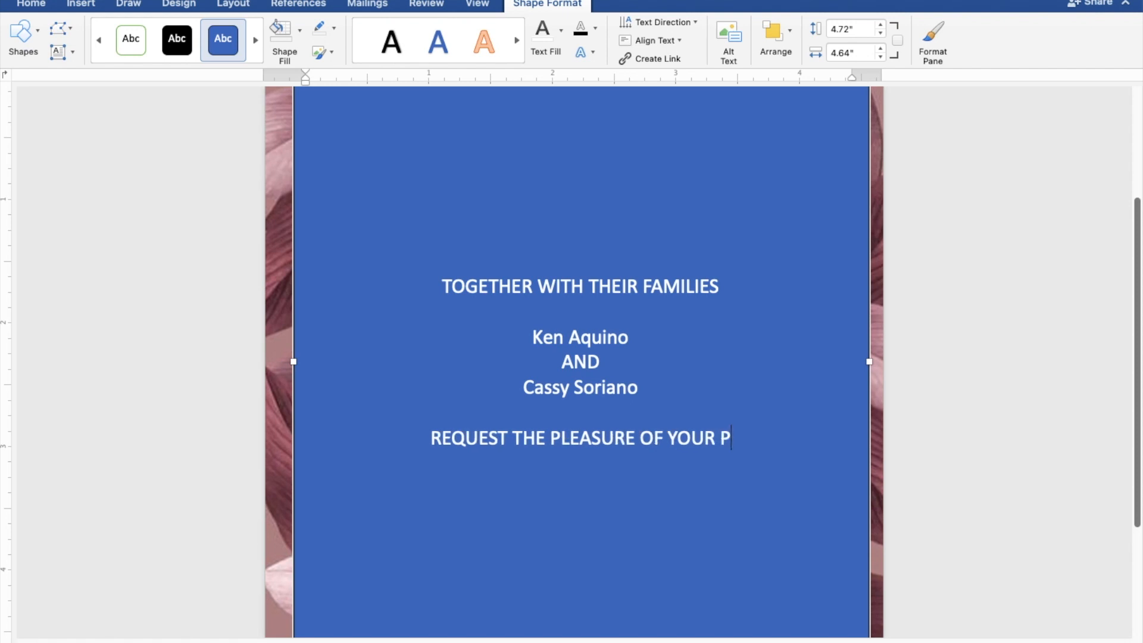
text(RES)
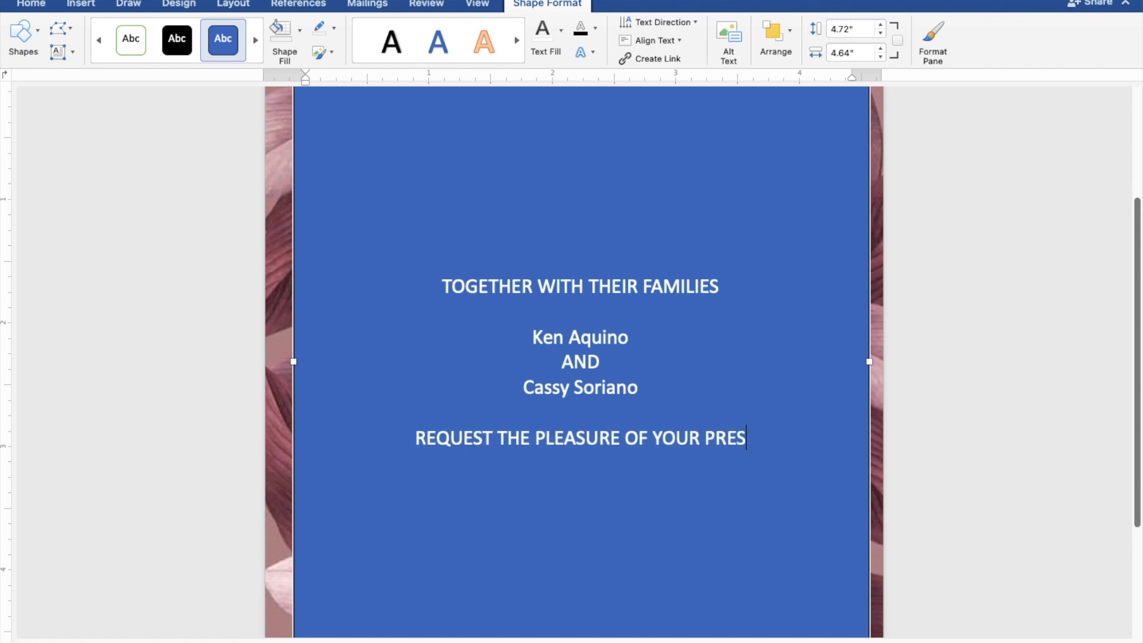
text(ENCE)
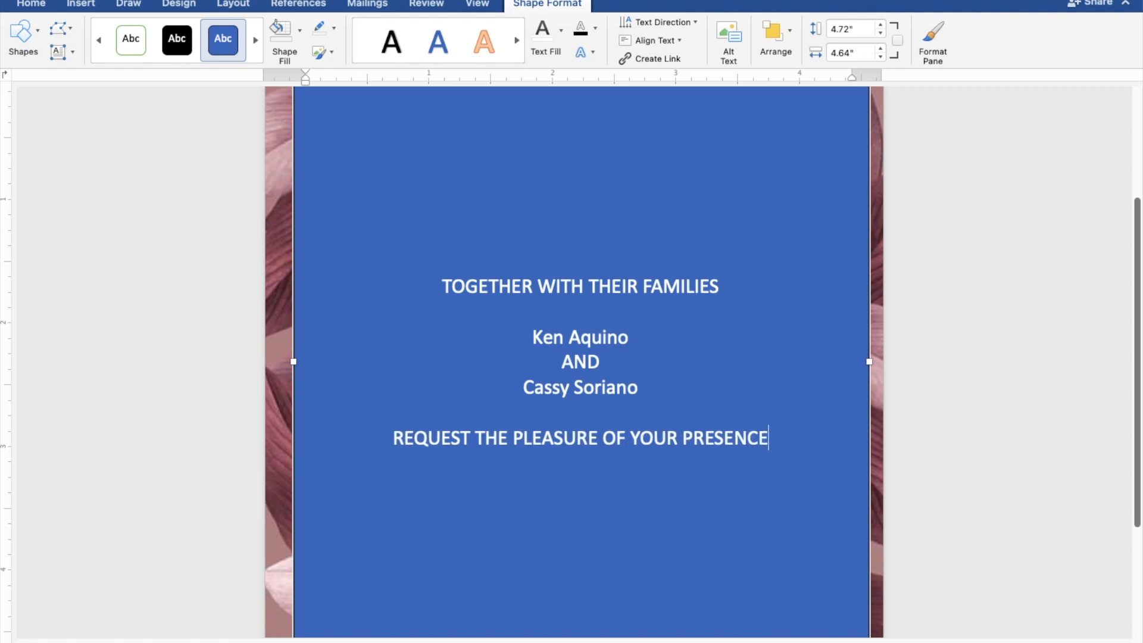
key(Return)
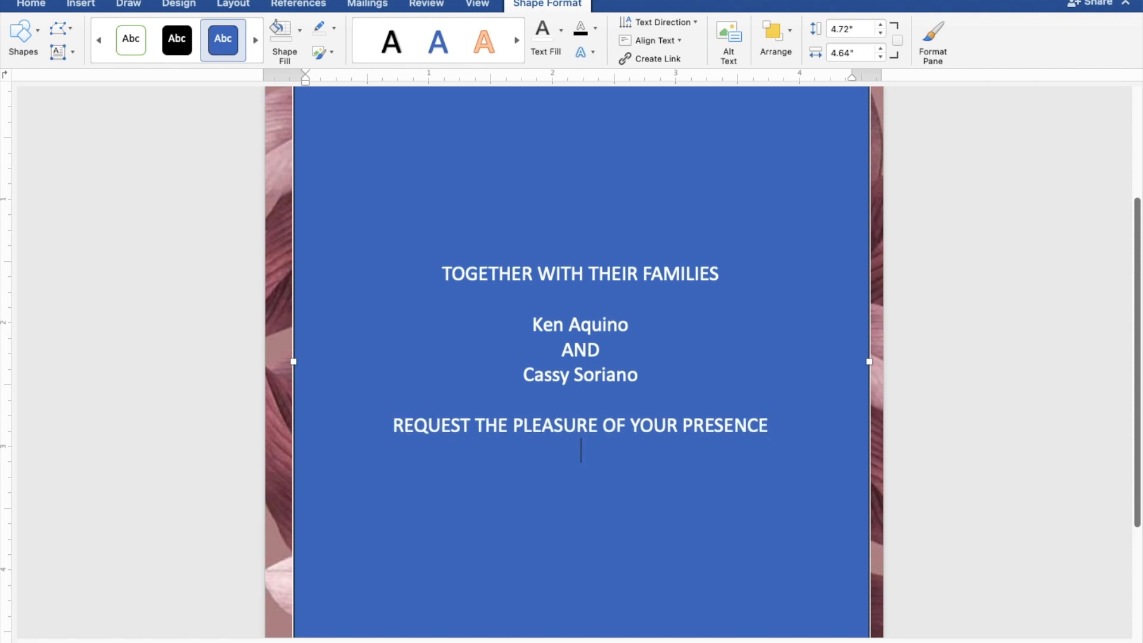
Step: Enter "AS THEY JOYFULLY UNITE IN MARRIAGE" directly under the request line, followed by a blank line
text(AS THEY JO)
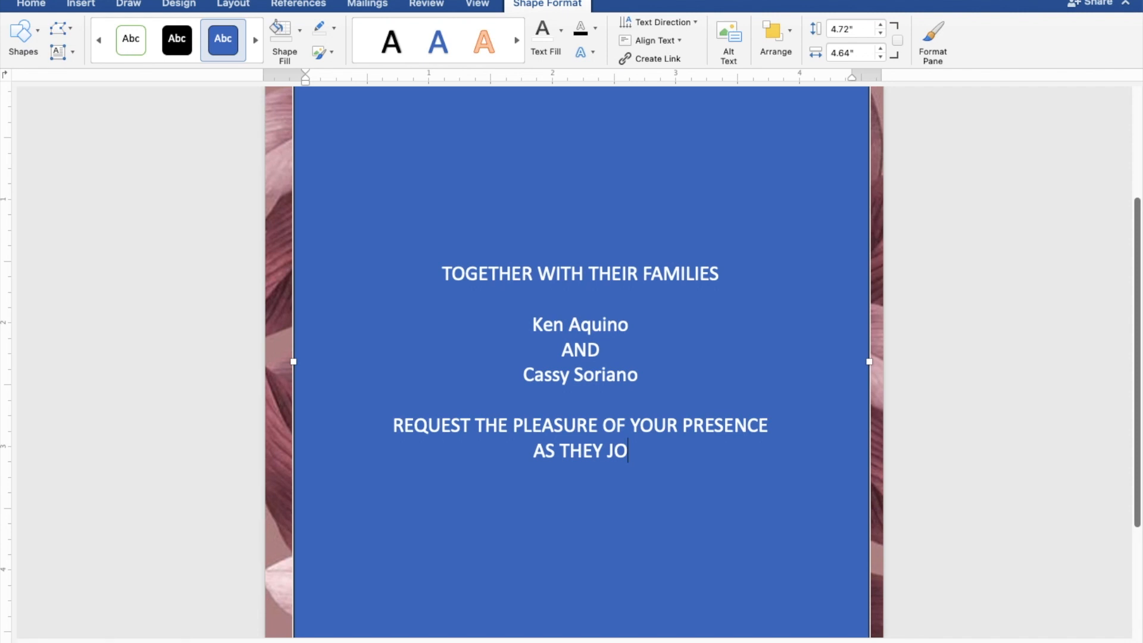
text(YFU)
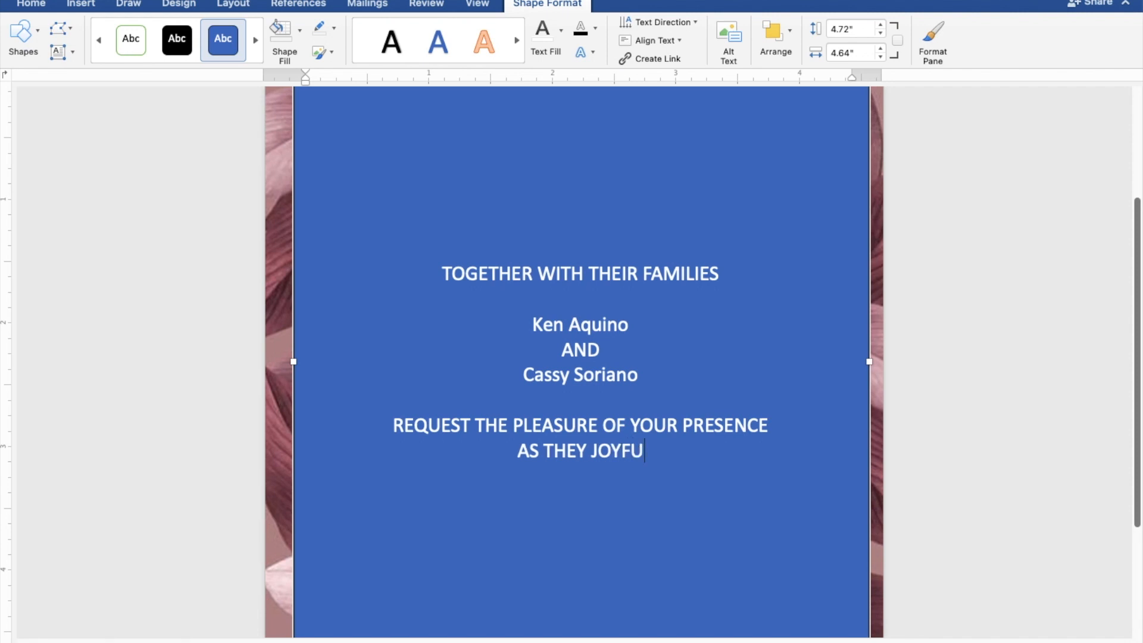
text(LLY)
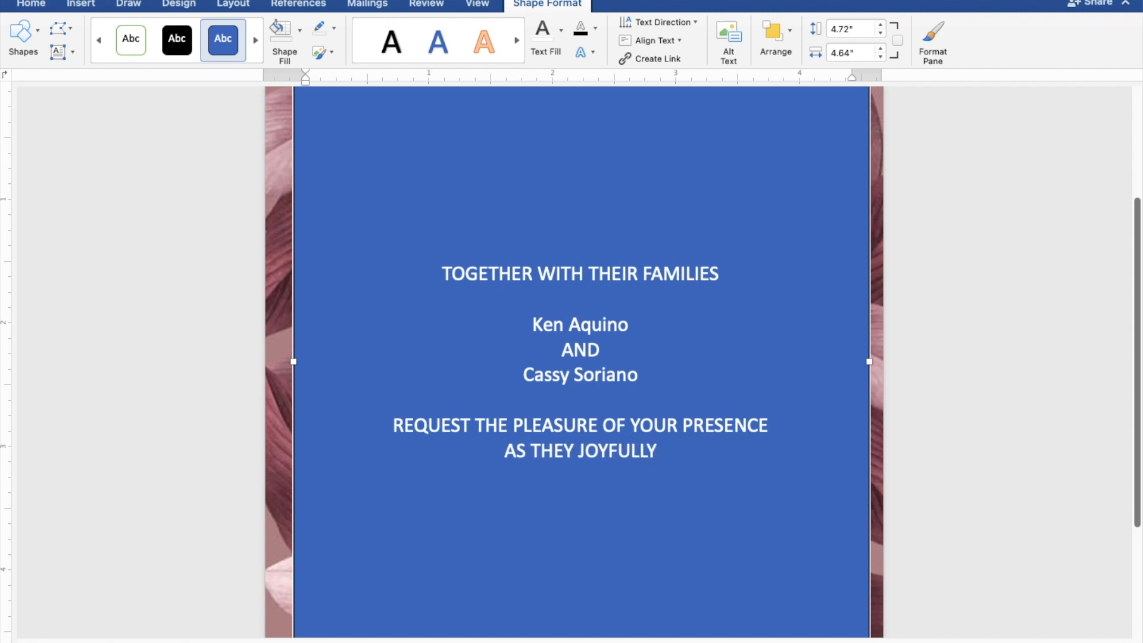
text( UN)
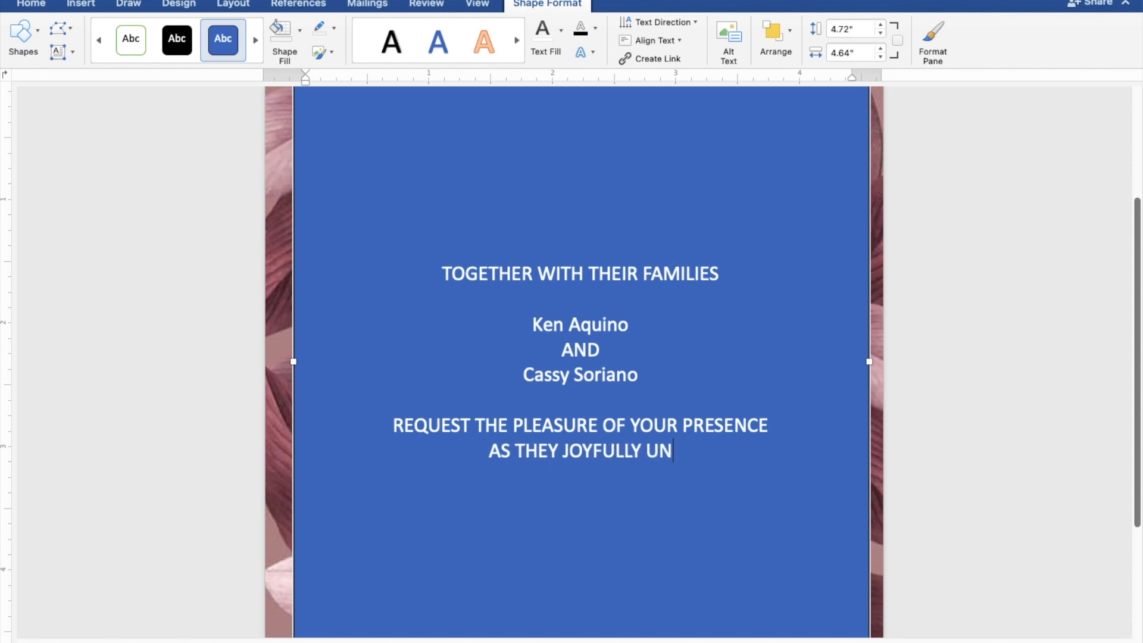
text(ITE)
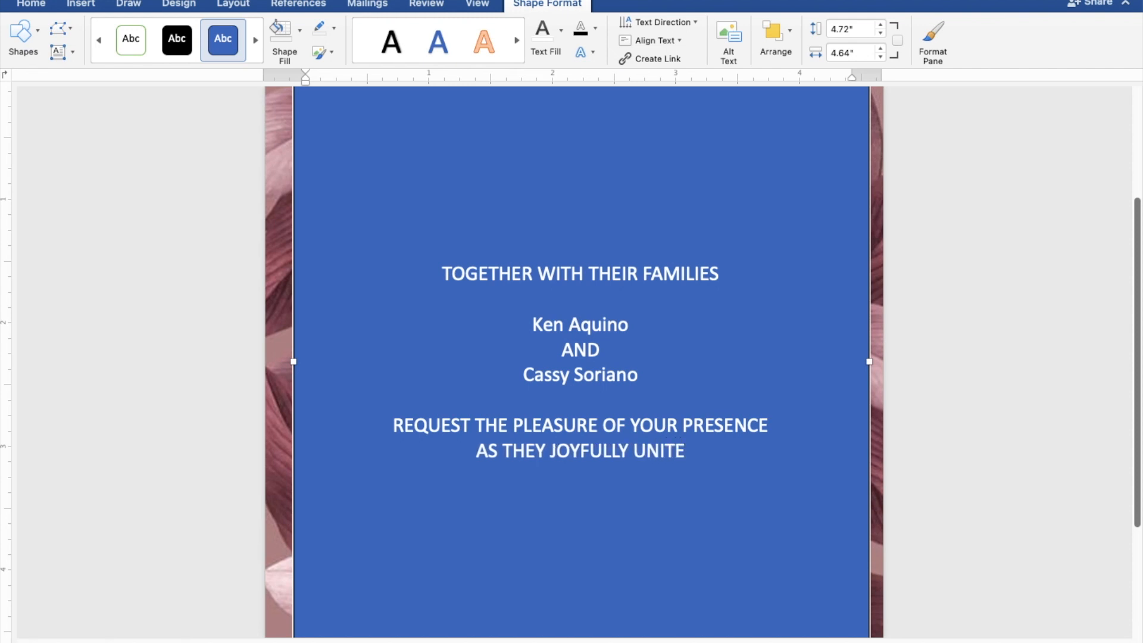
text( IN)
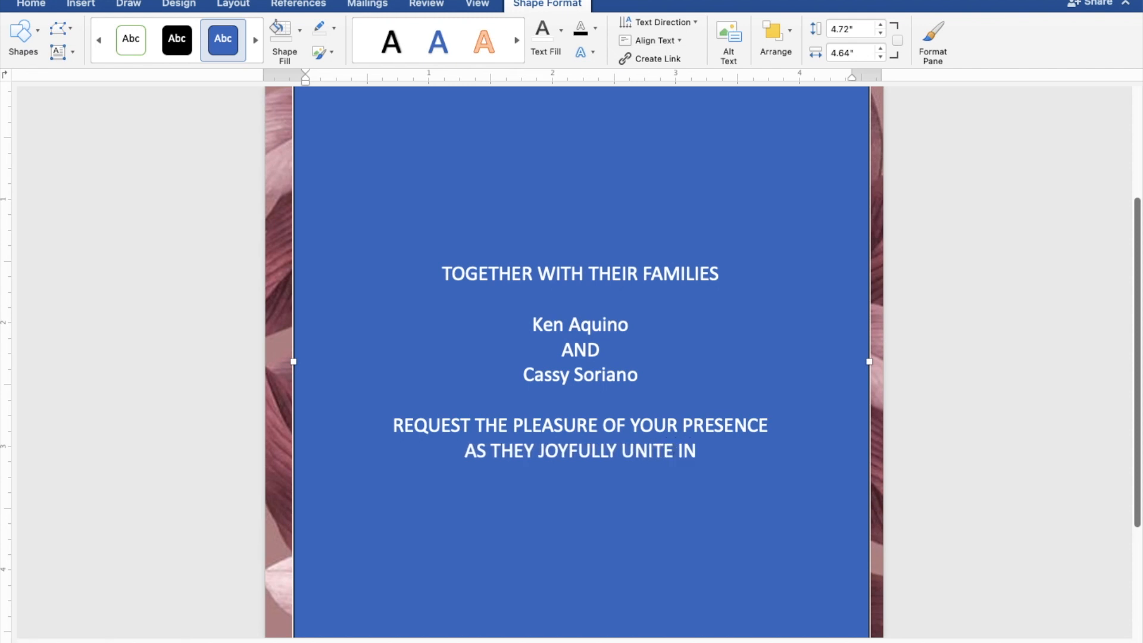
text( MA)
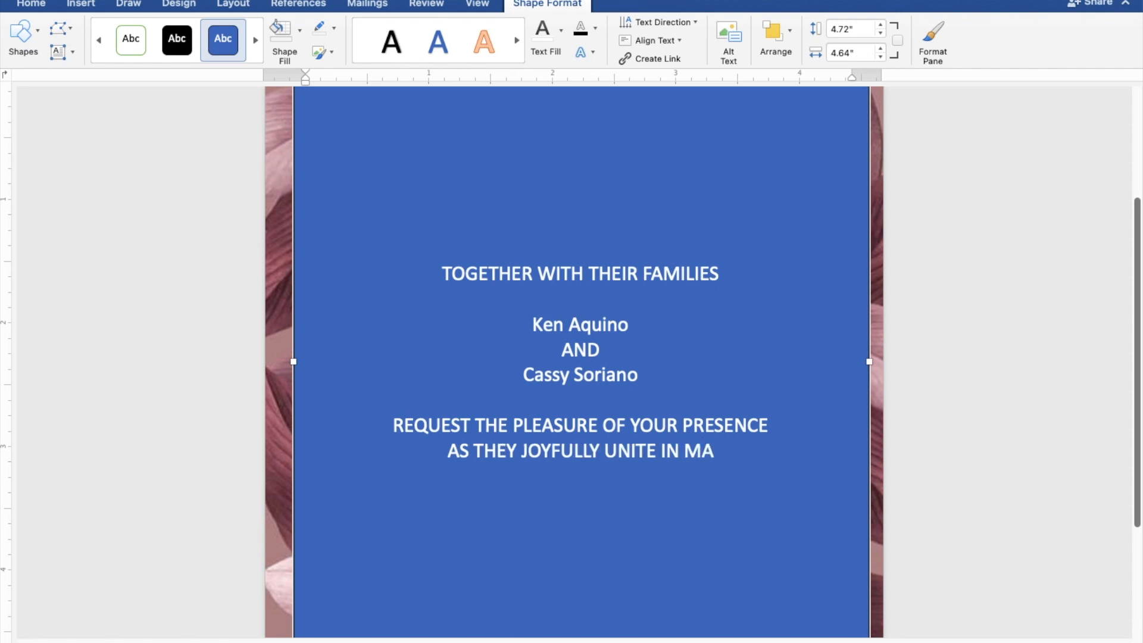
text(RRI)
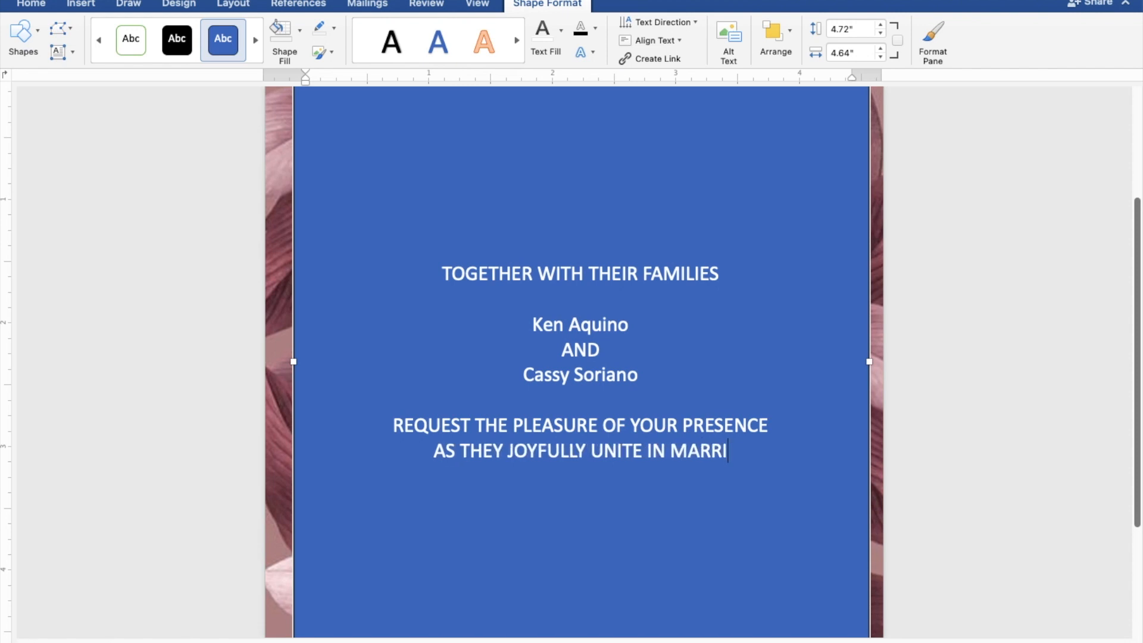
text(AGE)
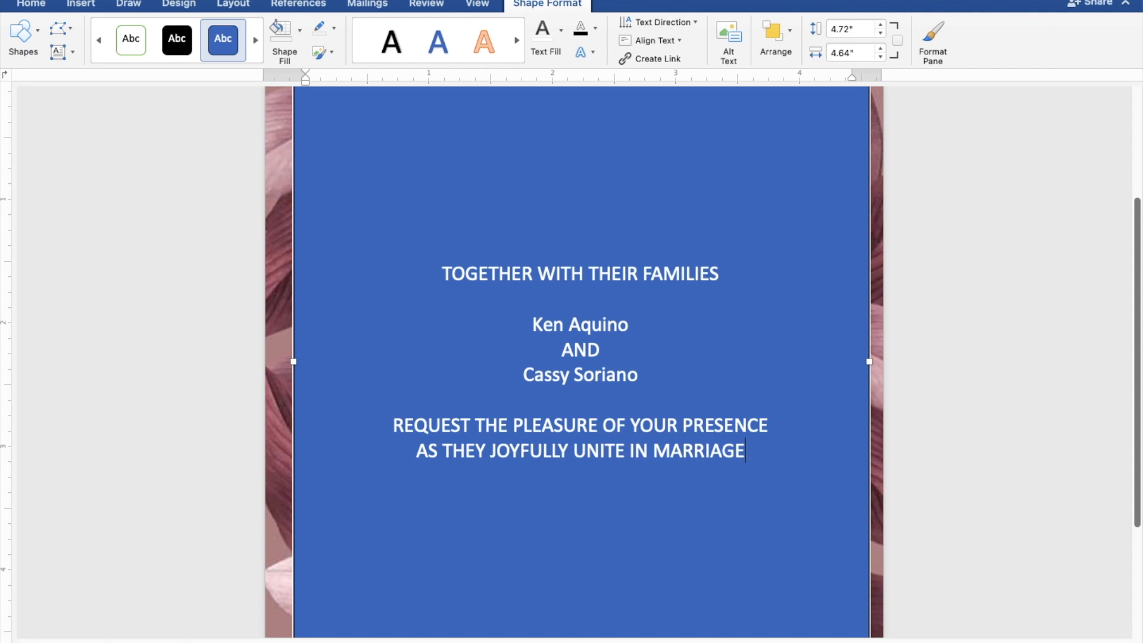
key(Return)
key(Return)
Step: Enter the wedding day "SATURDAY" below the blank line and start a new line
text(SAT)
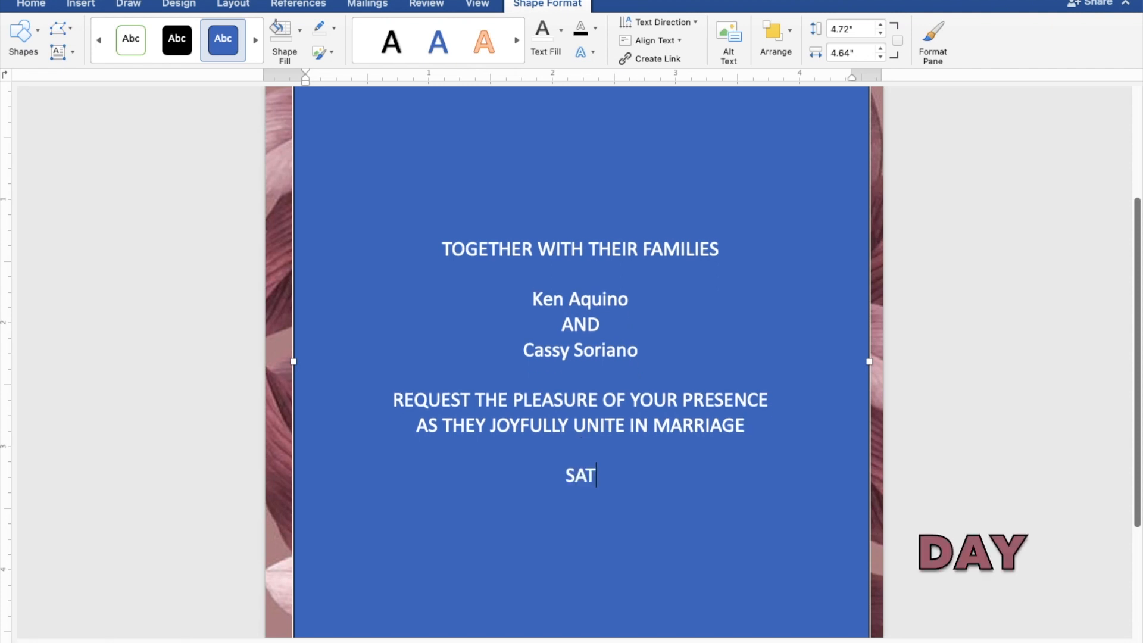
text(URD)
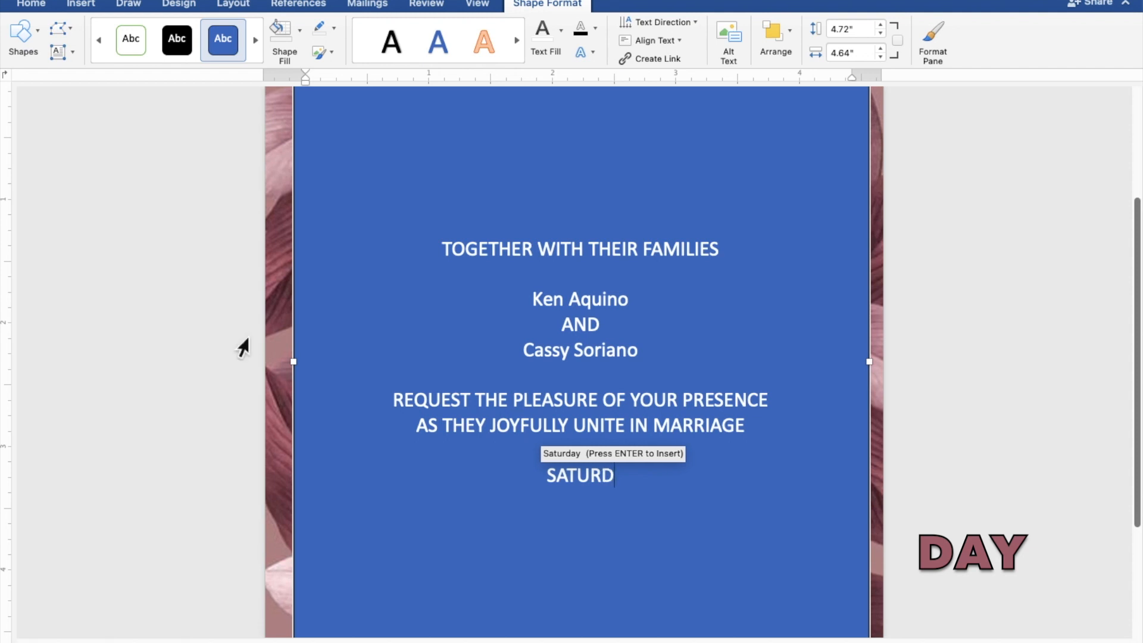
text(AY)
key(Return)
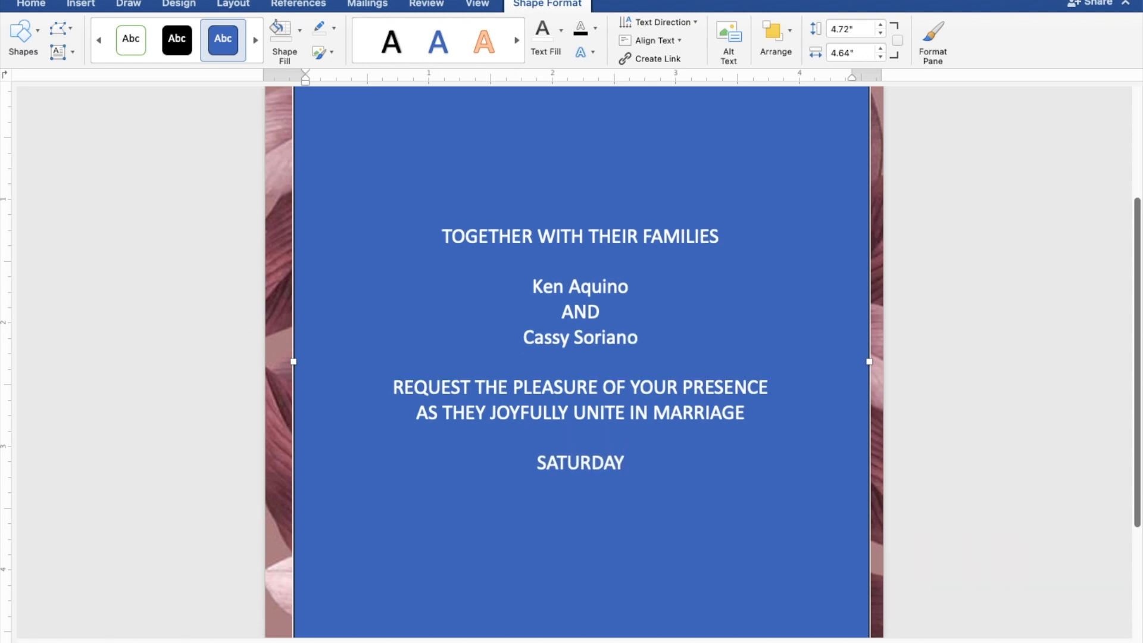
Step: Enter the wedding date "SEPTEMBER 30, 2023" under the day and start a new line
text(SE)
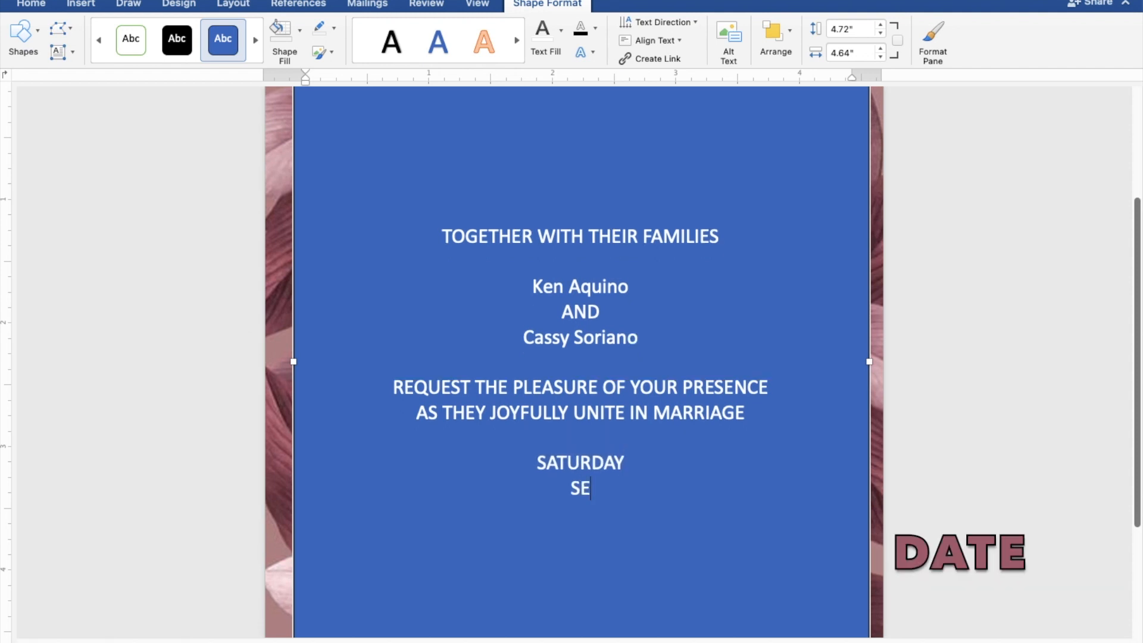
text(PTE)
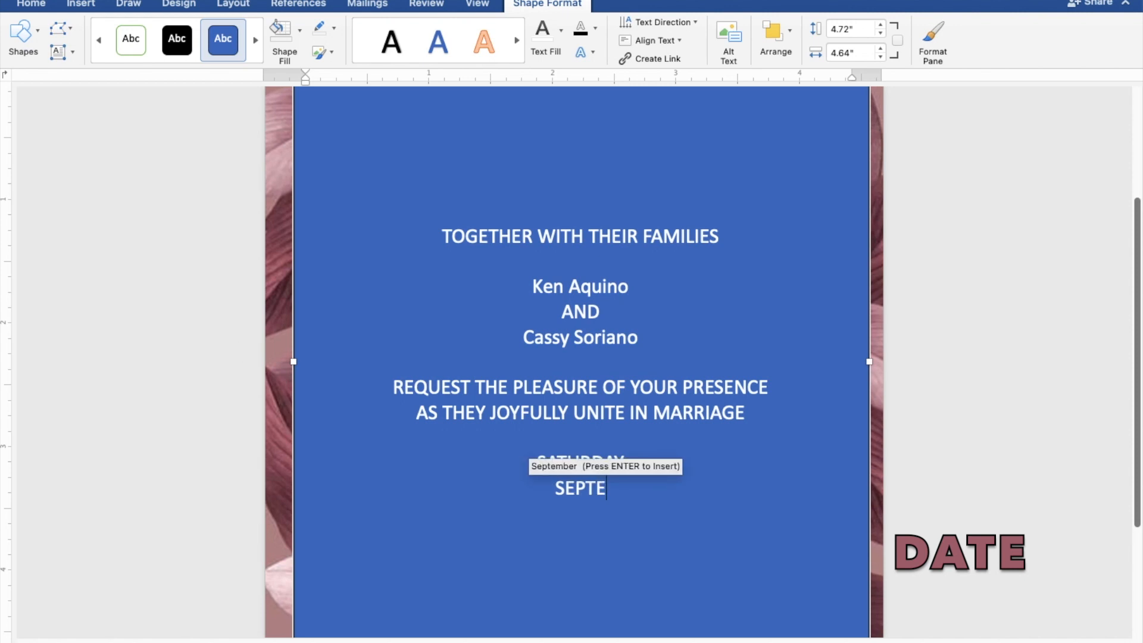
text(MBER )
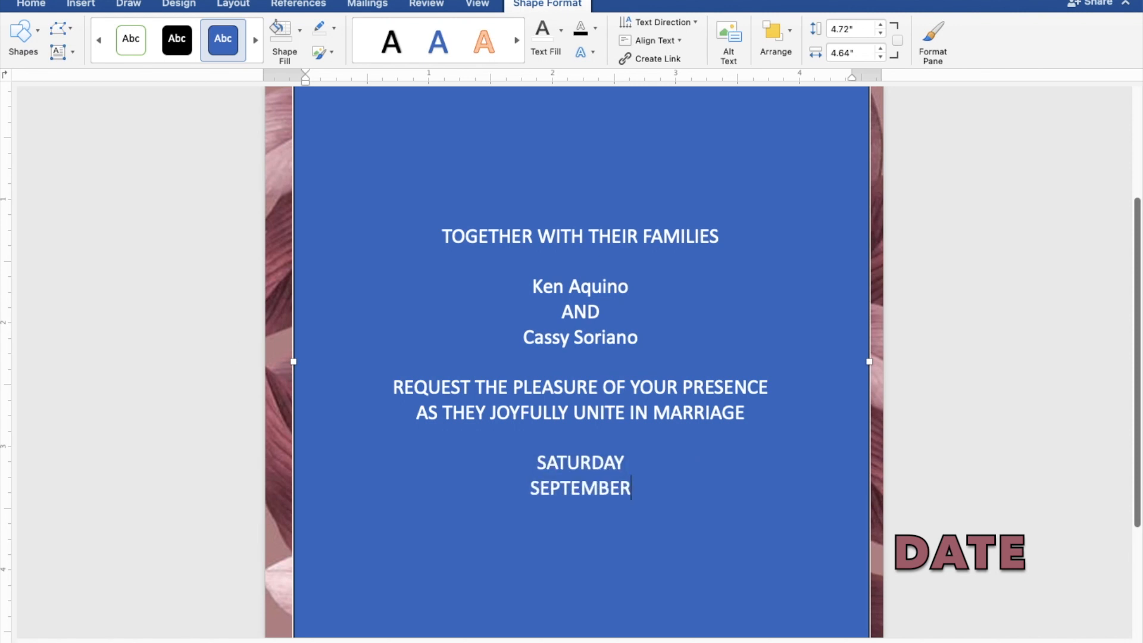
text(30, )
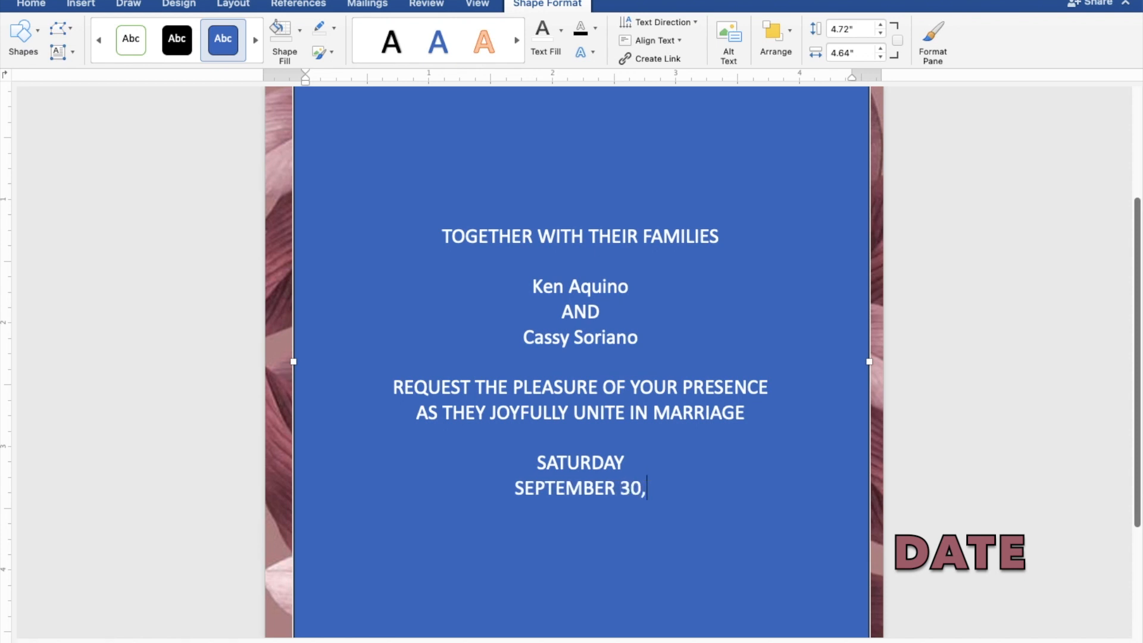
text(2023)
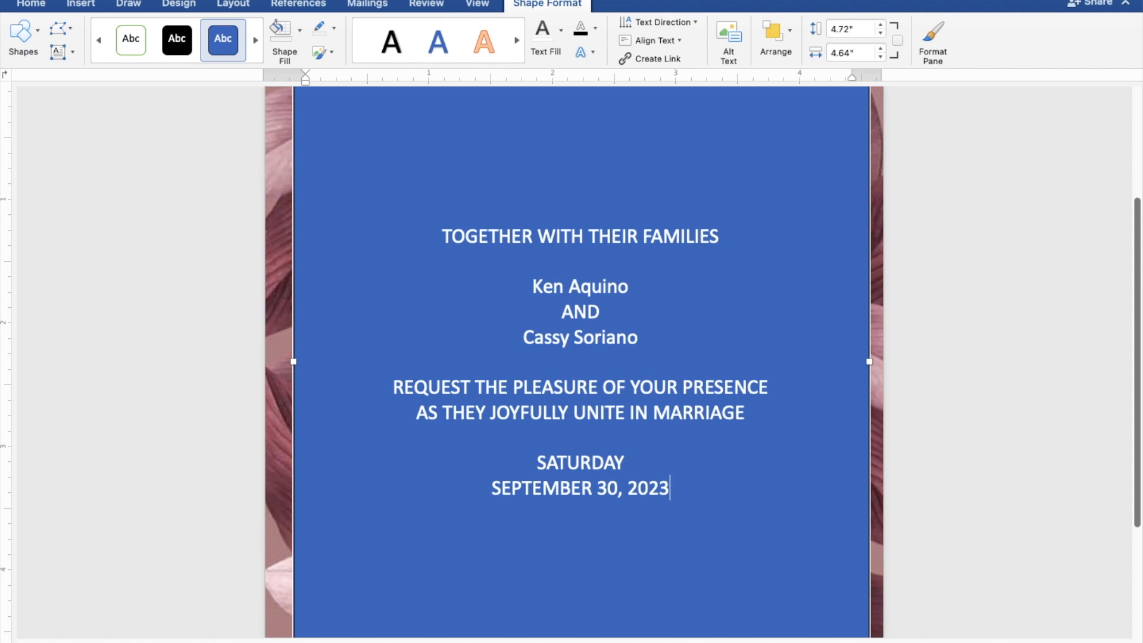
key(Return)
Step: Enter the wedding time "10:00 IN THE MORNING" under the date and start a new line
text(10)
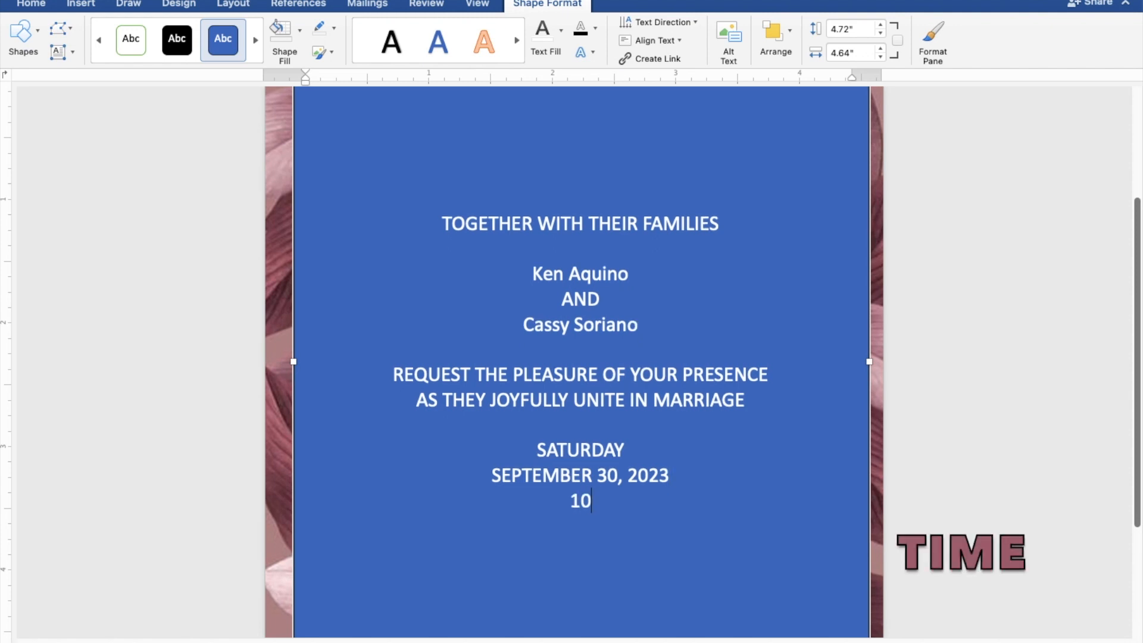
text(:00 IN)
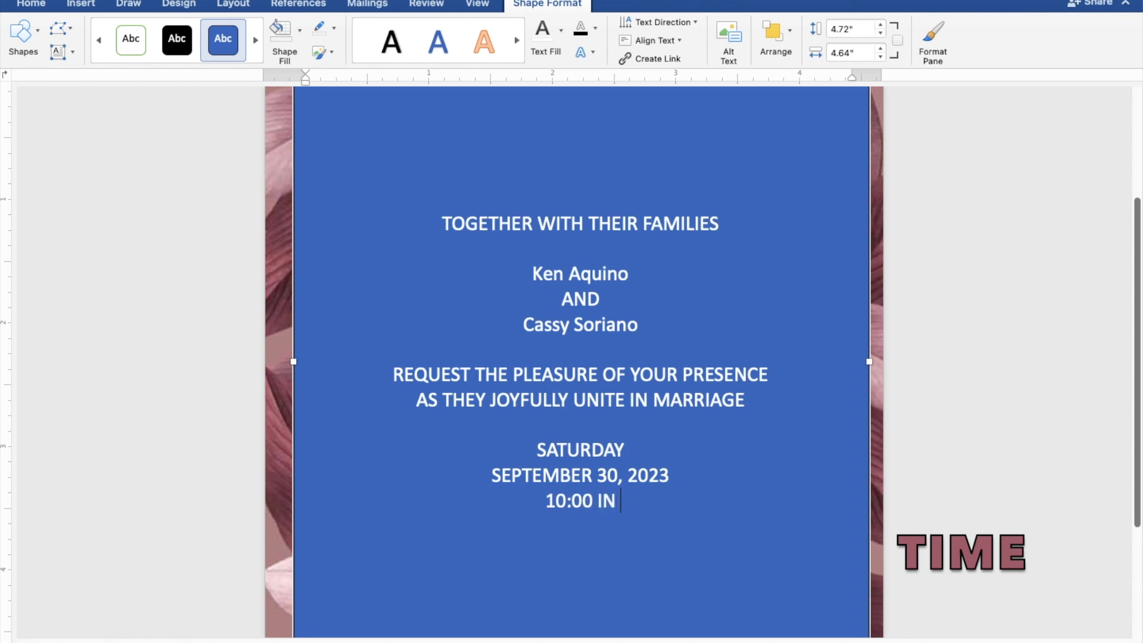
text( THE)
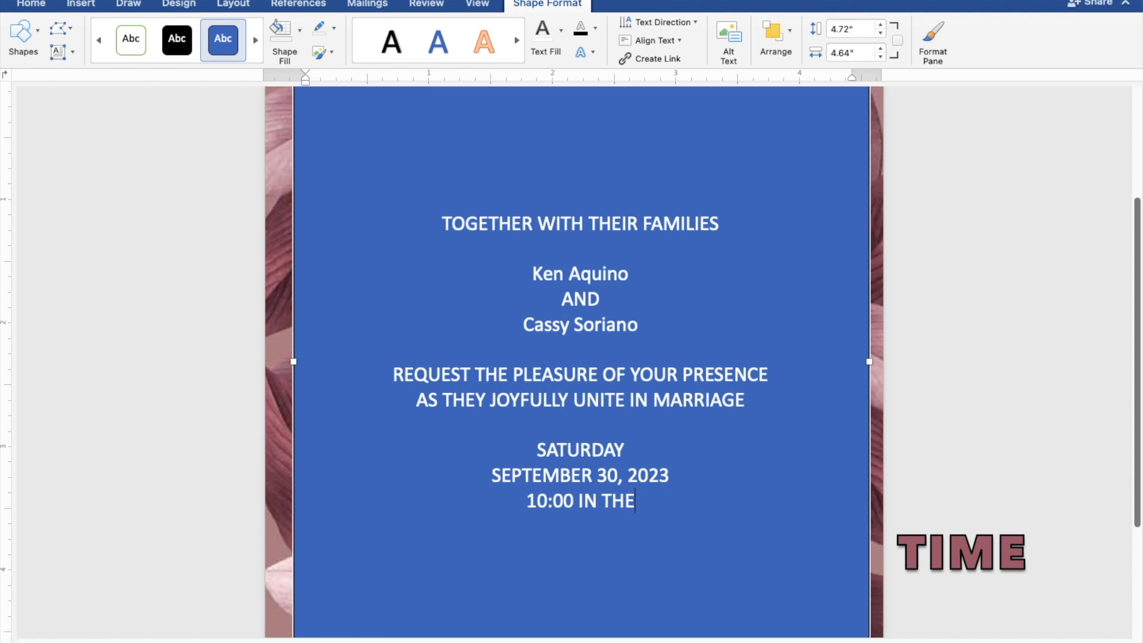
text( MORNI)
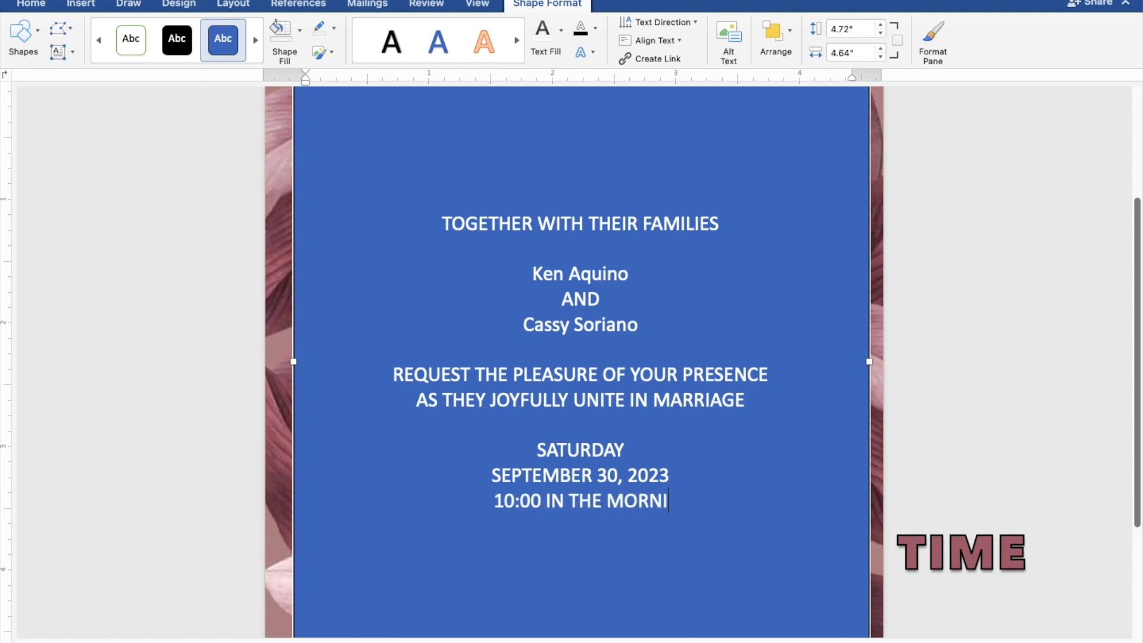
text(NG)
key(Return)
Step: Enter the church name, beginning with "ST. THOMAS", on the line below the time
text(ST.)
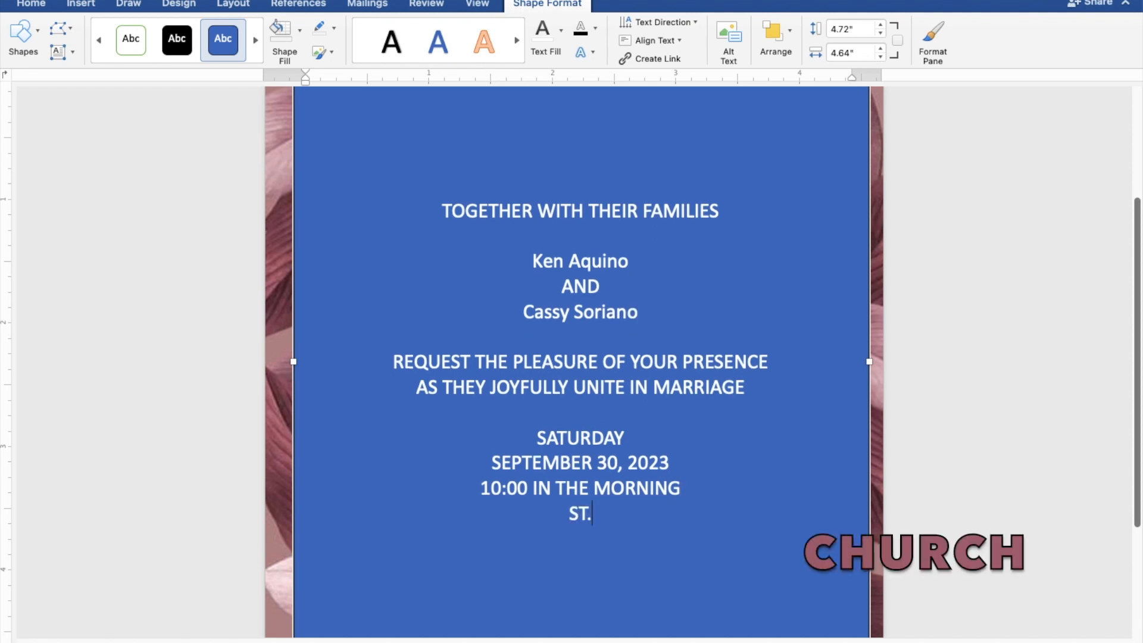
text( THOMAS)
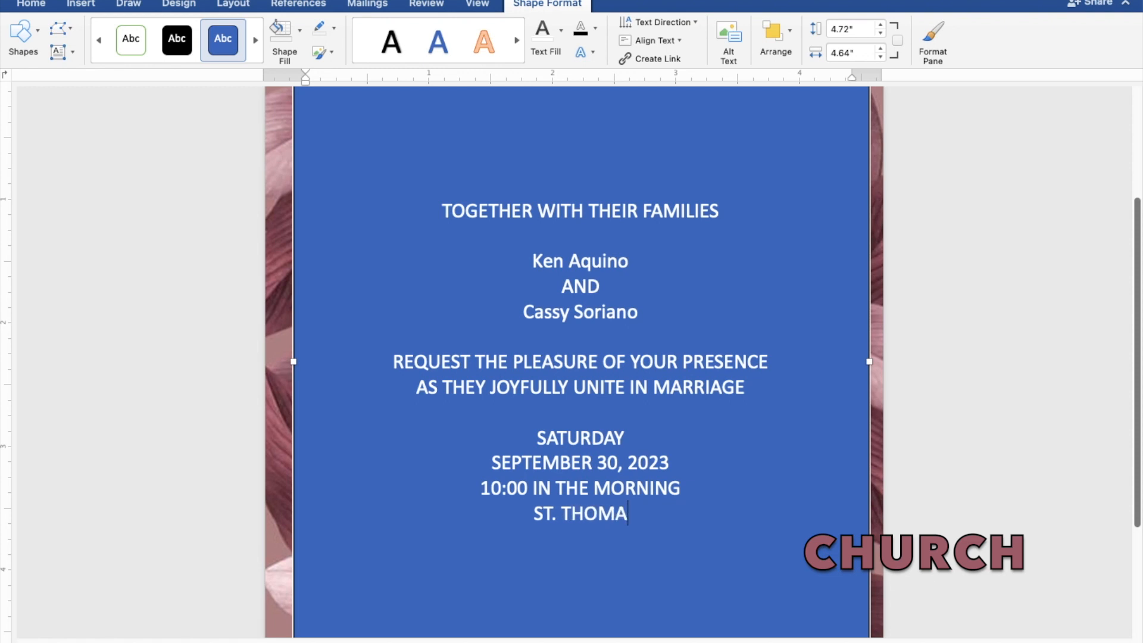